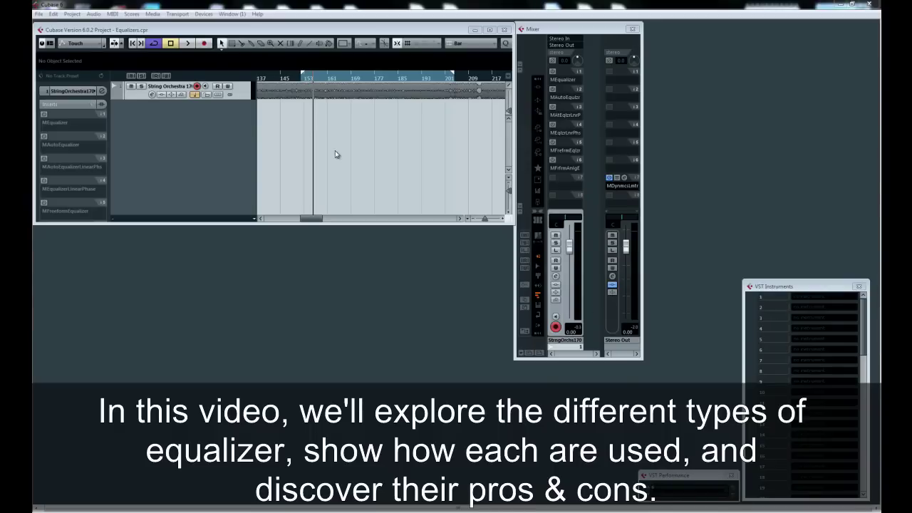
# Show the transport panel and select the MEqualizer insert on the StringOrchs170 channel.
pyautogui.press('F2')
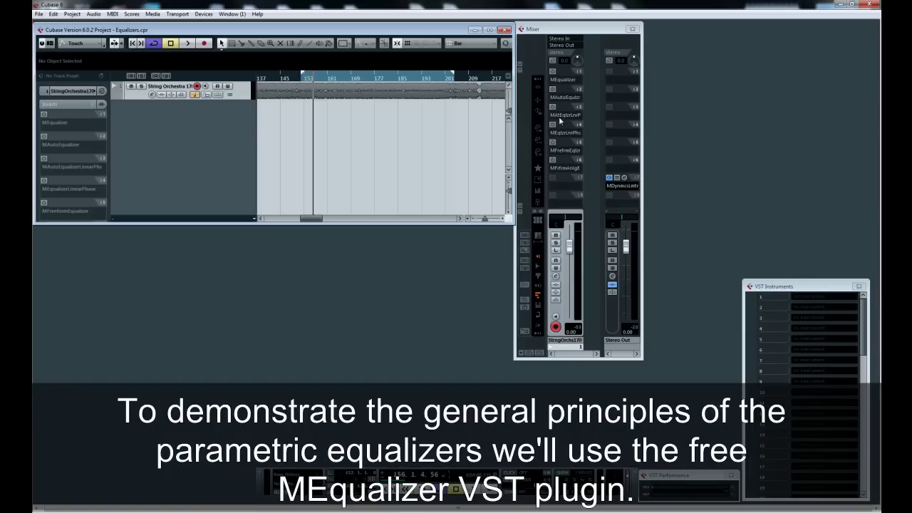
pyautogui.click(552, 73)
# Open and reposition the MEqualizer window, then move band 1 to about 46 Hz, +6.65 dB.
pyautogui.click(568, 73)
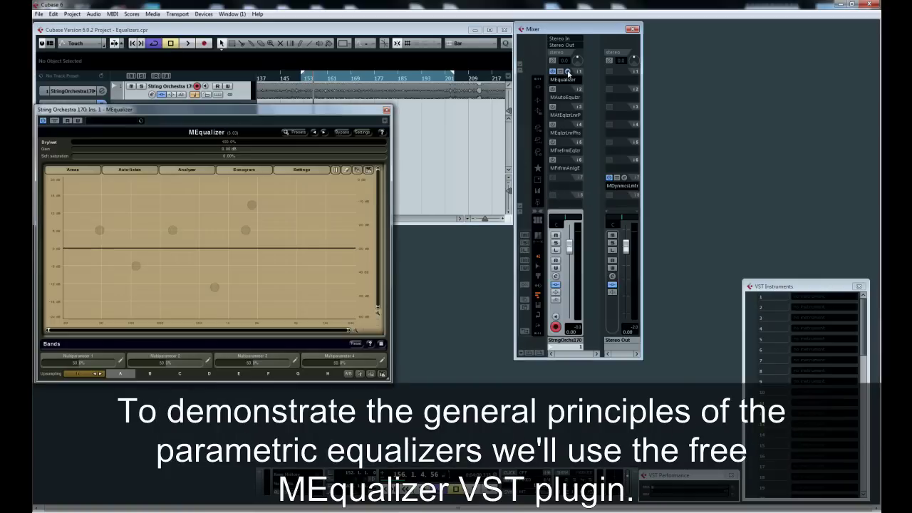
pyautogui.moveTo(351, 110); pyautogui.dragTo(457, 120)
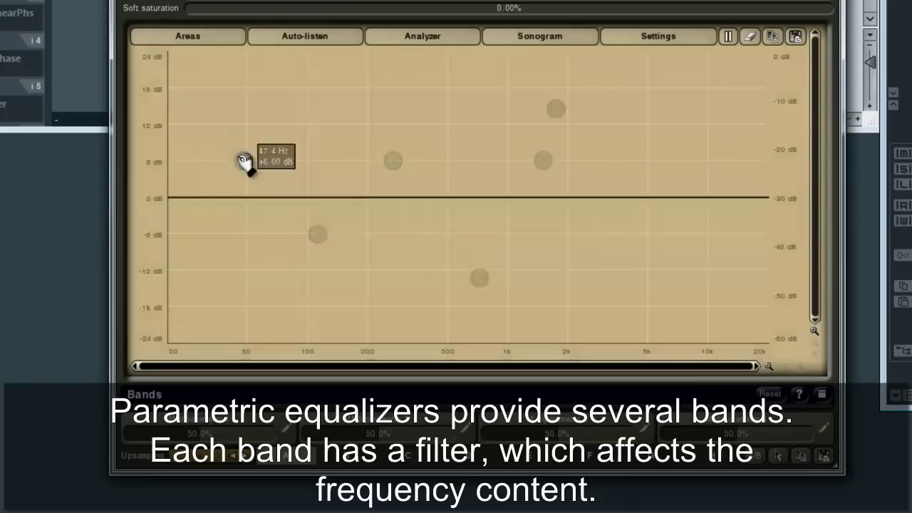
pyautogui.click(244, 163)
pyautogui.moveTo(244, 163); pyautogui.dragTo(457, 104)
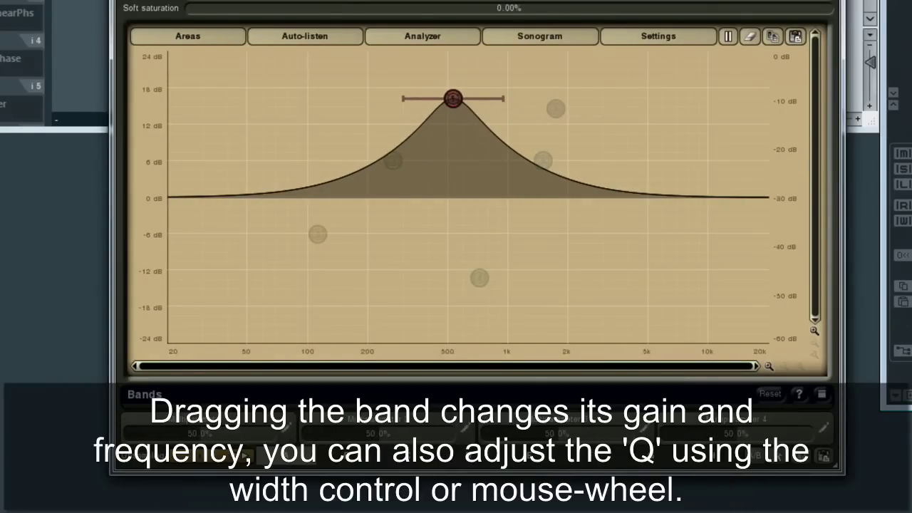
# Raise band 1's Q and sweep it into a narrow peak of about +20 dB near 400 Hz.
pyautogui.scroll(10, 503, 98)
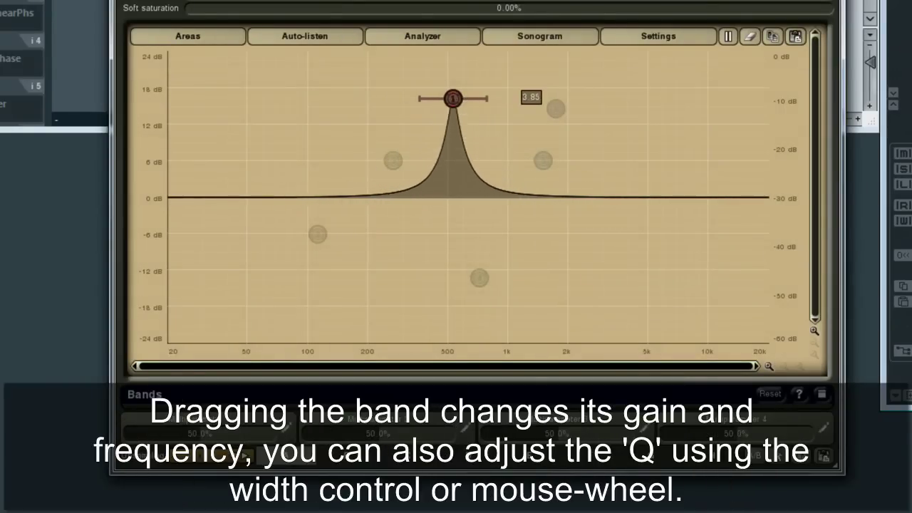
pyautogui.scroll(-10, 498, 98)
pyautogui.scroll(9, 499, 98)
pyautogui.scroll(-12, 499, 98)
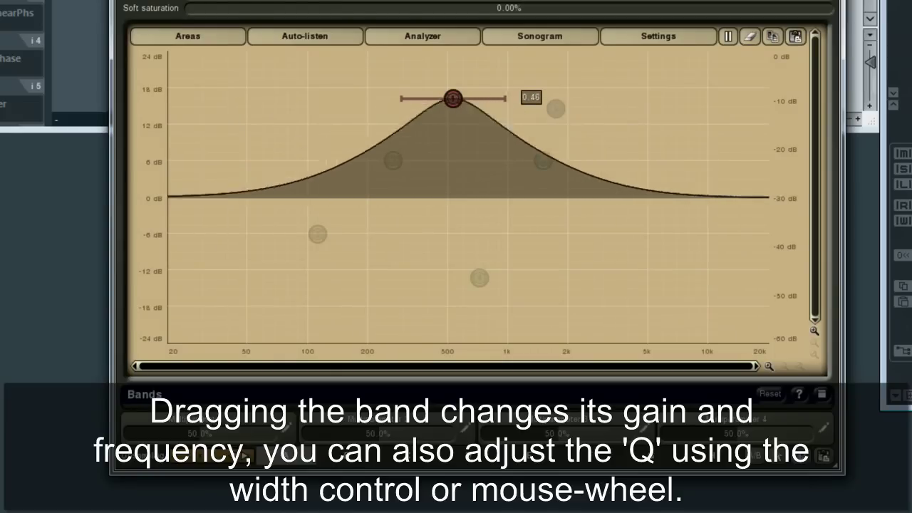
pyautogui.scroll(12, 502, 98)
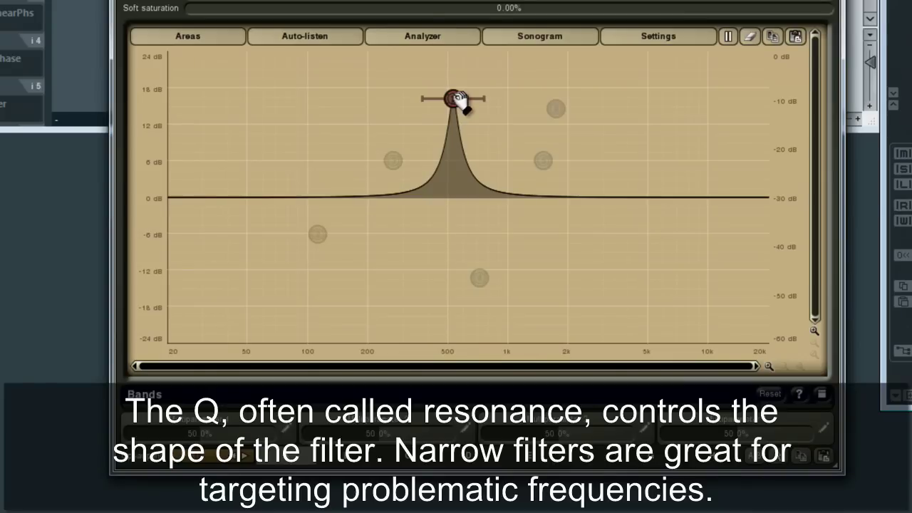
pyautogui.moveTo(460, 101); pyautogui.dragTo(460, 80)
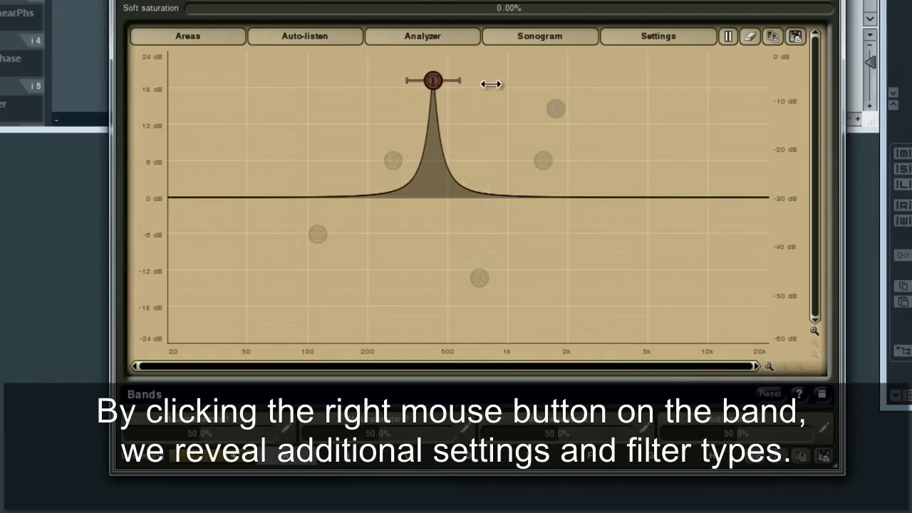
# Turn band 1 into a widened low shelf and shift its frequency and gain.
pyautogui.rightClick(433, 80)
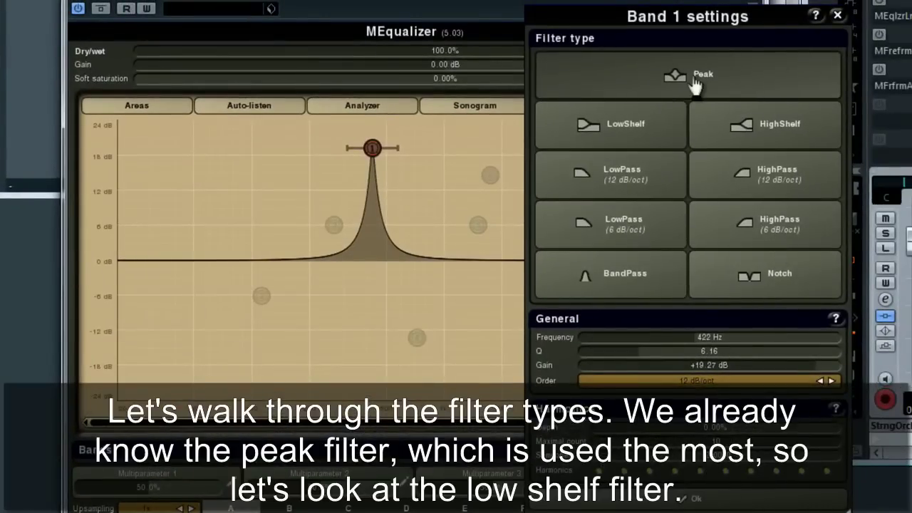
pyautogui.click(637, 139)
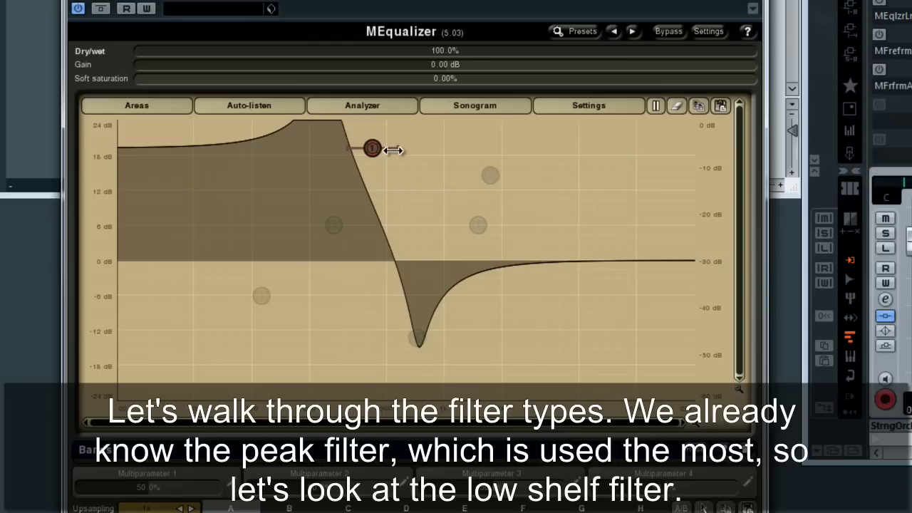
pyautogui.moveTo(397, 148); pyautogui.dragTo(422, 148)
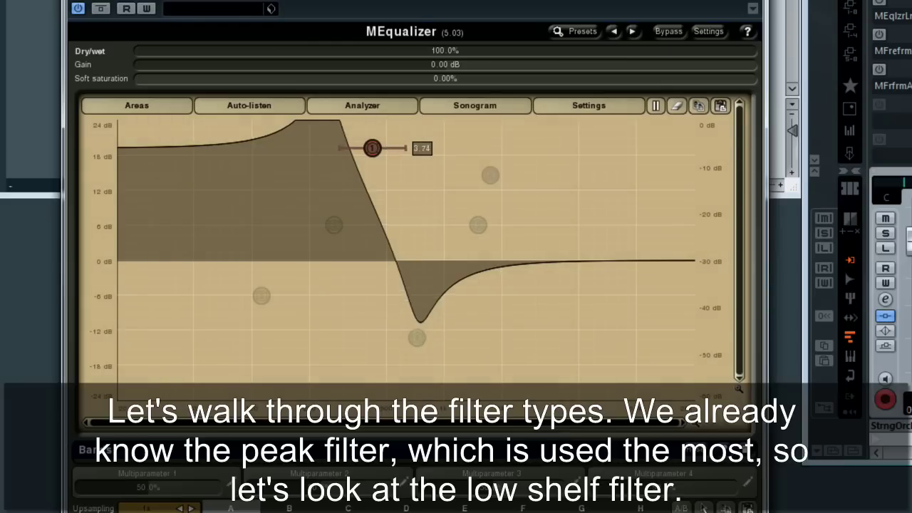
pyautogui.moveTo(367, 159); pyautogui.dragTo(396, 165)
# Change band 1 to a high shelf boosting about +10 dB with Q set to 0.79.
pyautogui.doubleClick(394, 162)
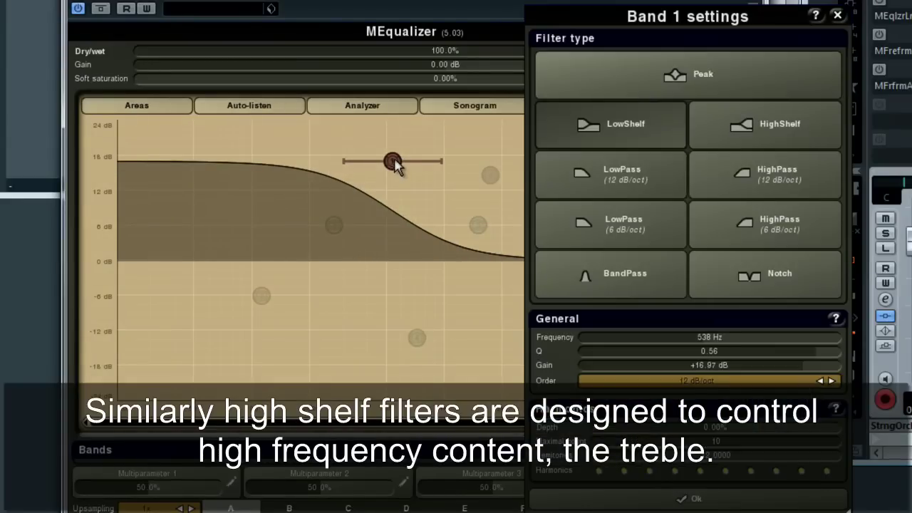
pyautogui.click(772, 138)
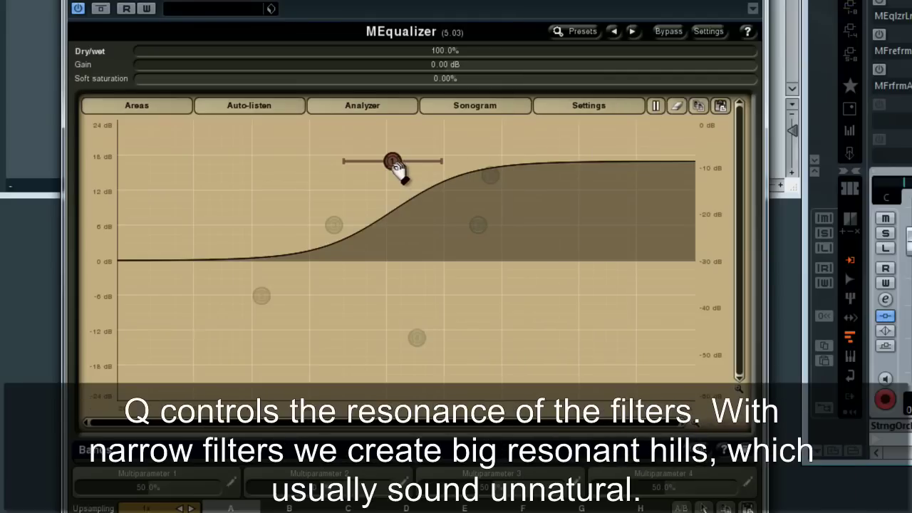
pyautogui.moveTo(396, 165); pyautogui.dragTo(533, 208)
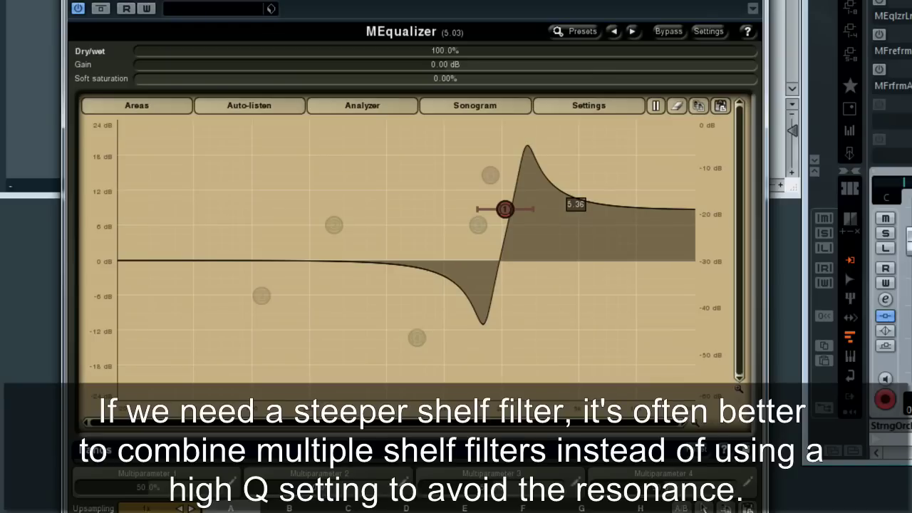
pyautogui.moveTo(533, 209); pyautogui.dragTo(530, 209)
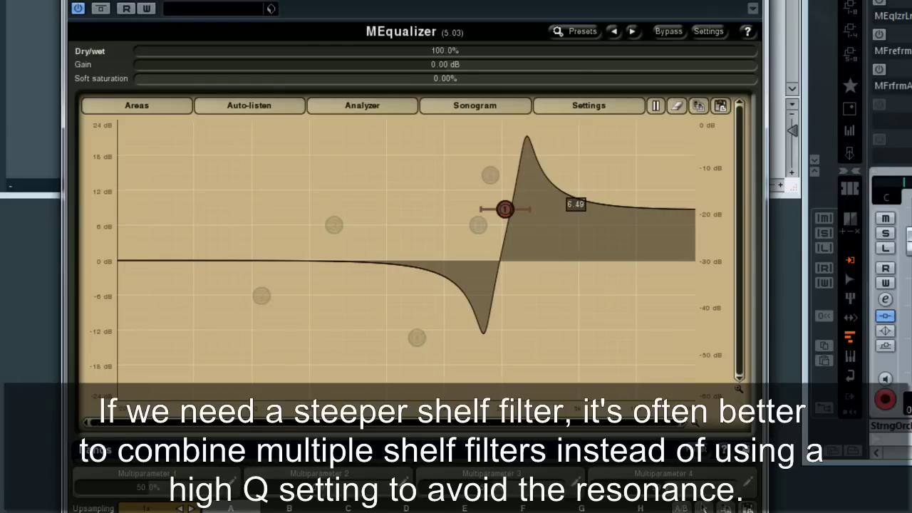
pyautogui.moveTo(530, 209); pyautogui.dragTo(552, 209)
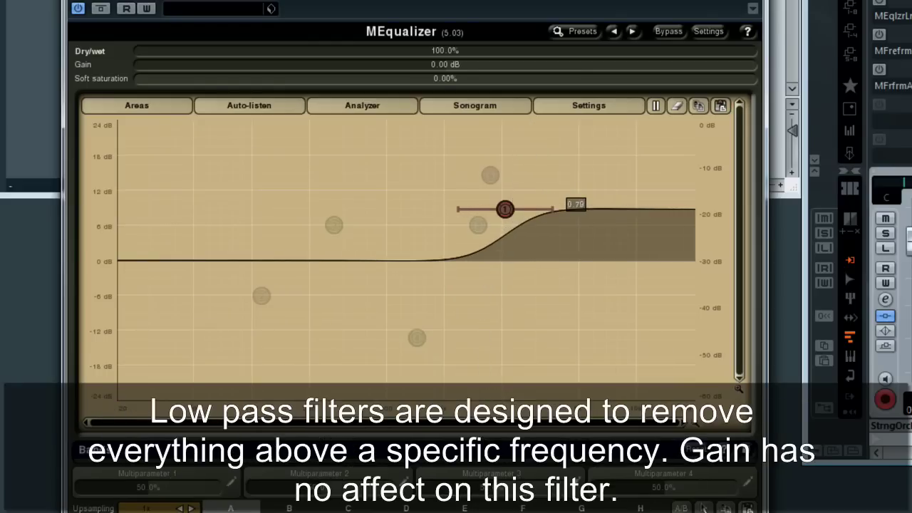
# Make band 1 a 12 dB/oct low-pass at about 926 Hz and reopen its settings.
pyautogui.doubleClick(505, 210)
pyautogui.click(613, 175)
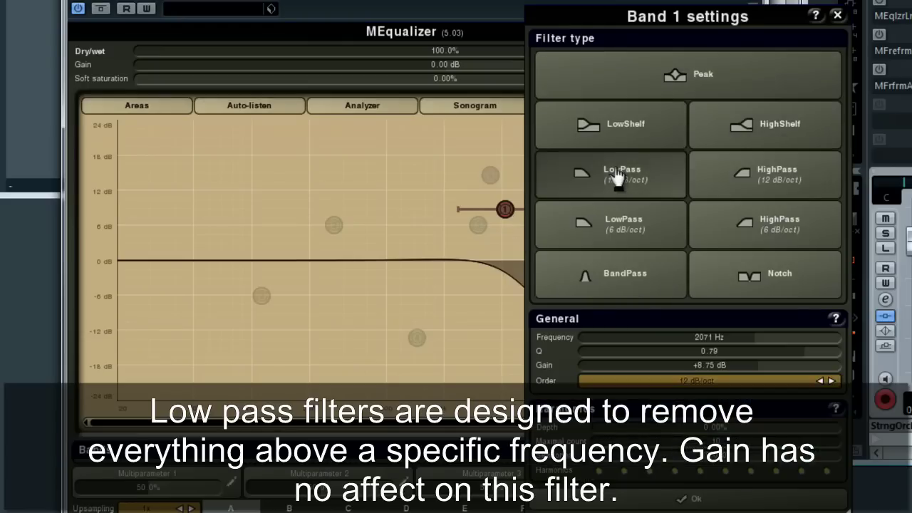
pyautogui.moveTo(614, 22); pyautogui.dragTo(861, 32)
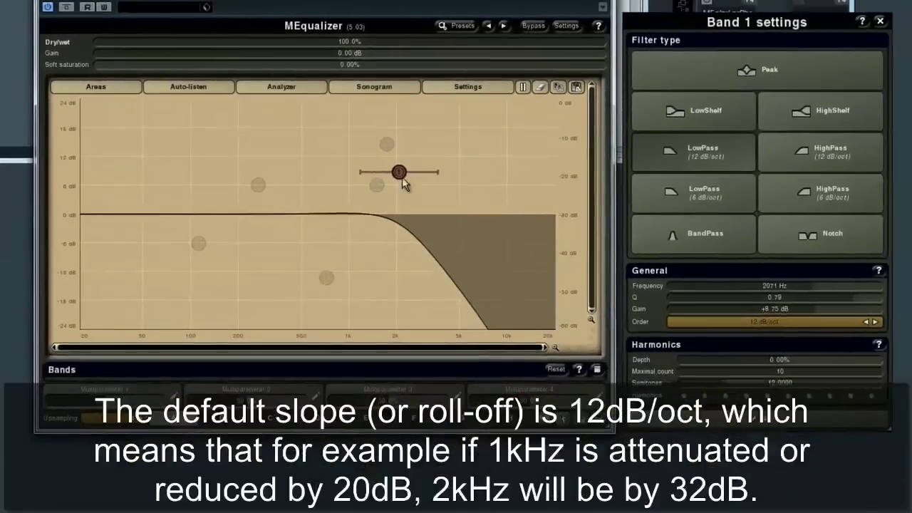
pyautogui.click(505, 210)
pyautogui.moveTo(401, 173); pyautogui.dragTo(345, 182)
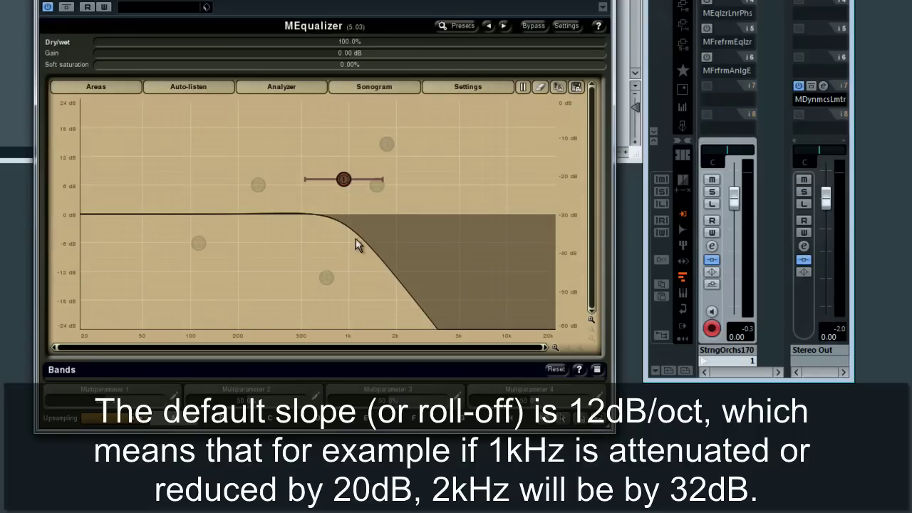
pyautogui.doubleClick(343, 181)
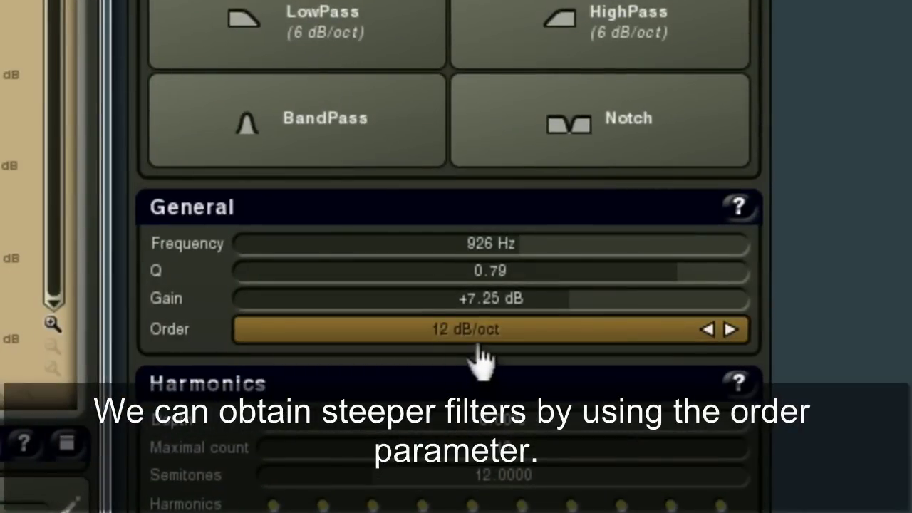
# Cycle the filter slope through 24 and 36 dB/oct and back to 12 dB/oct.
pyautogui.click(475, 336)
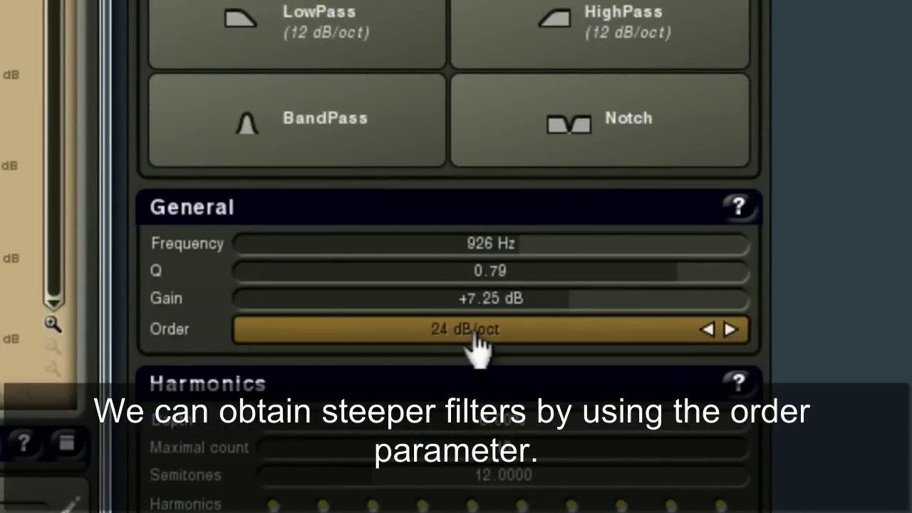
pyautogui.click(476, 336)
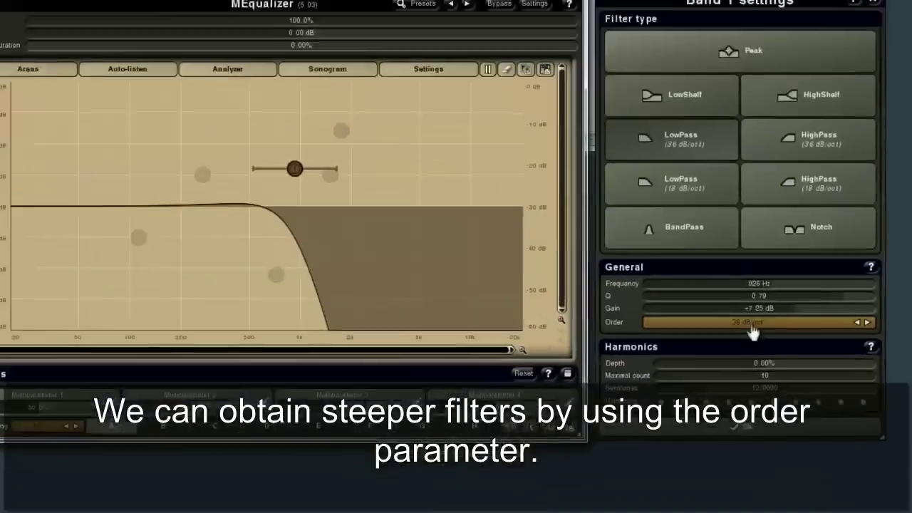
pyautogui.click(753, 332)
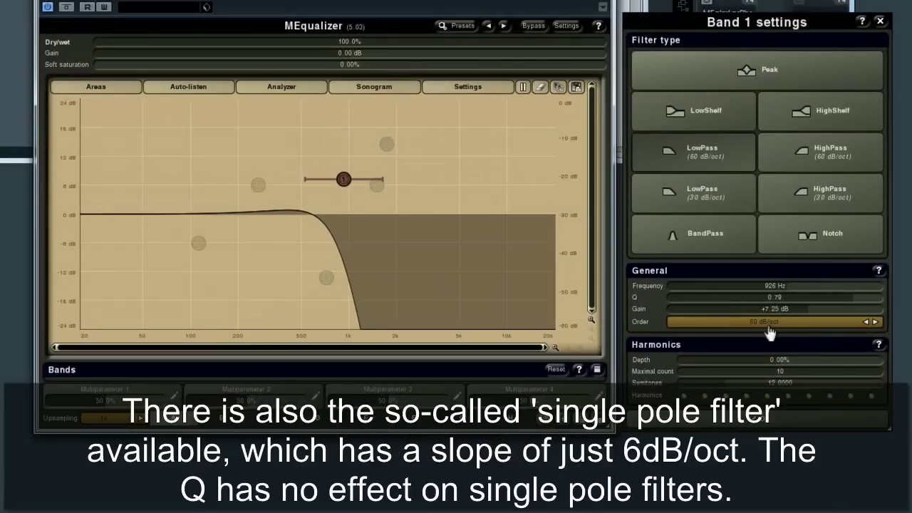
pyautogui.click(753, 332)
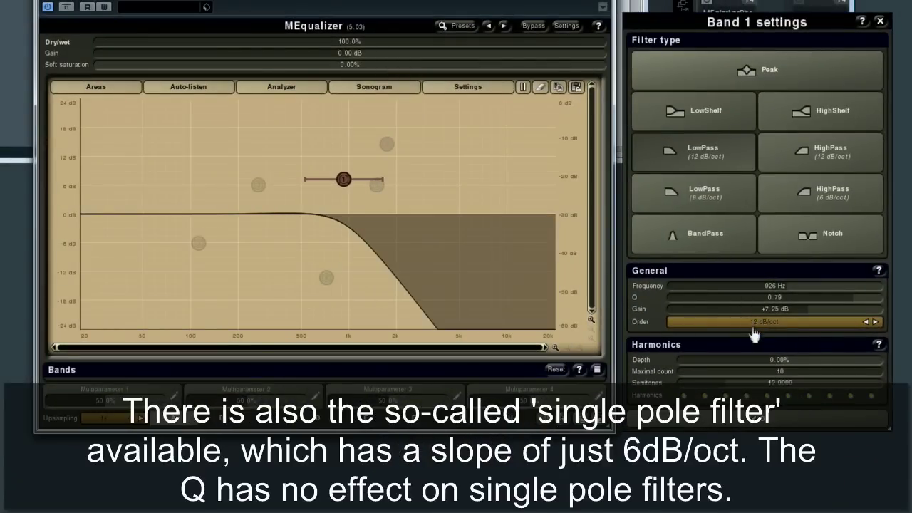
# Compare 6 and 12 dB/oct low-pass and high-pass types, ending on a 12 dB/oct high-pass.
pyautogui.click(830, 158)
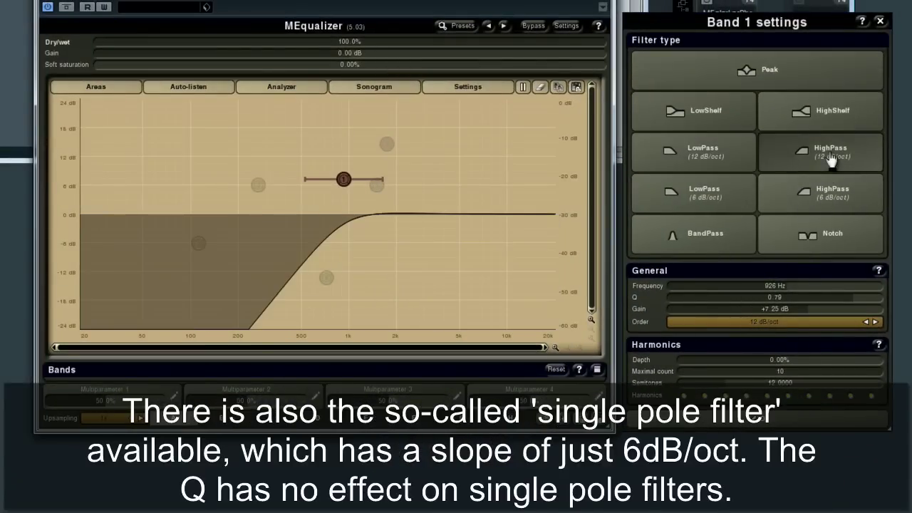
pyautogui.click(723, 203)
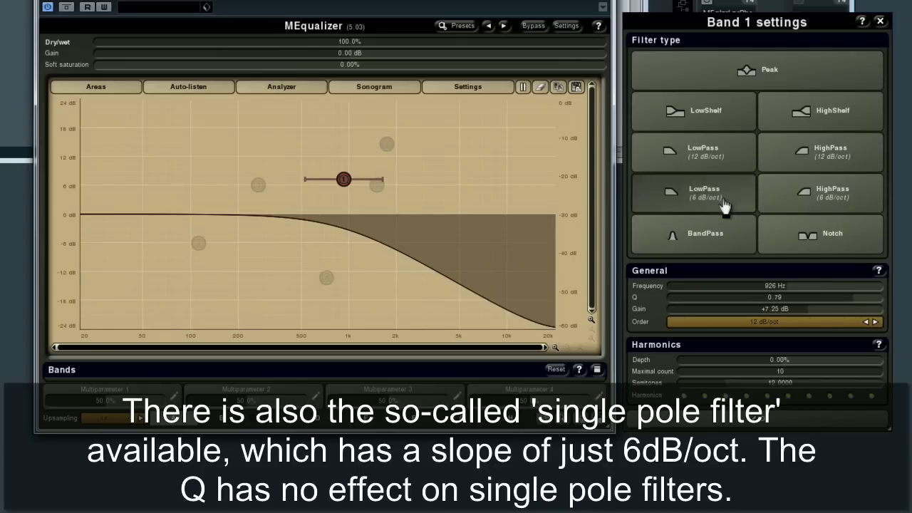
pyautogui.click(723, 158)
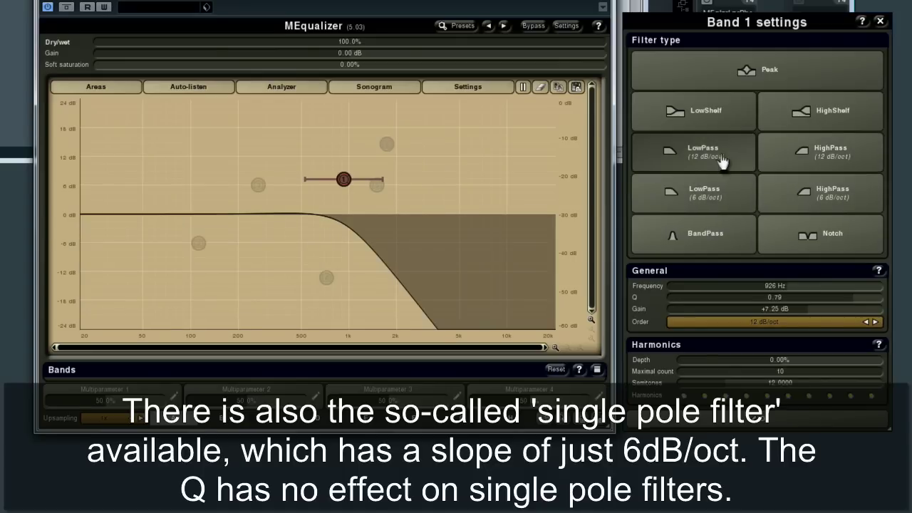
pyautogui.click(722, 203)
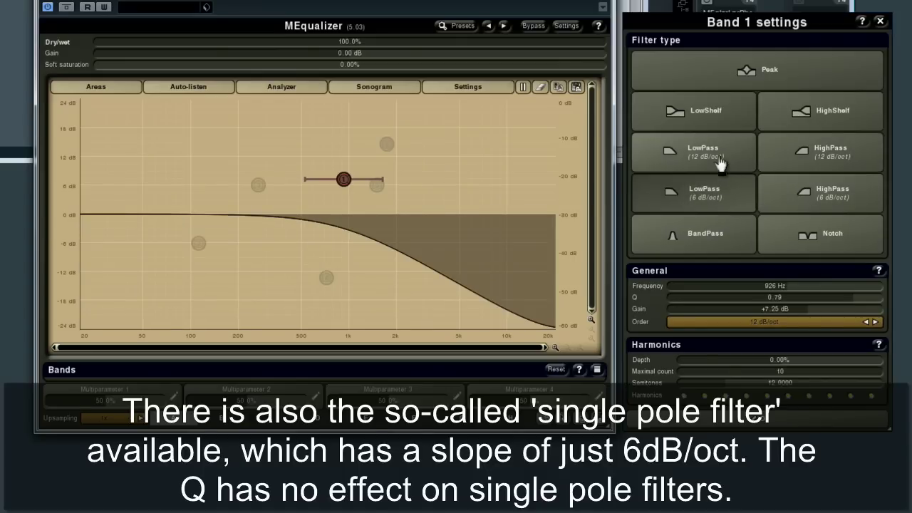
pyautogui.click(720, 163)
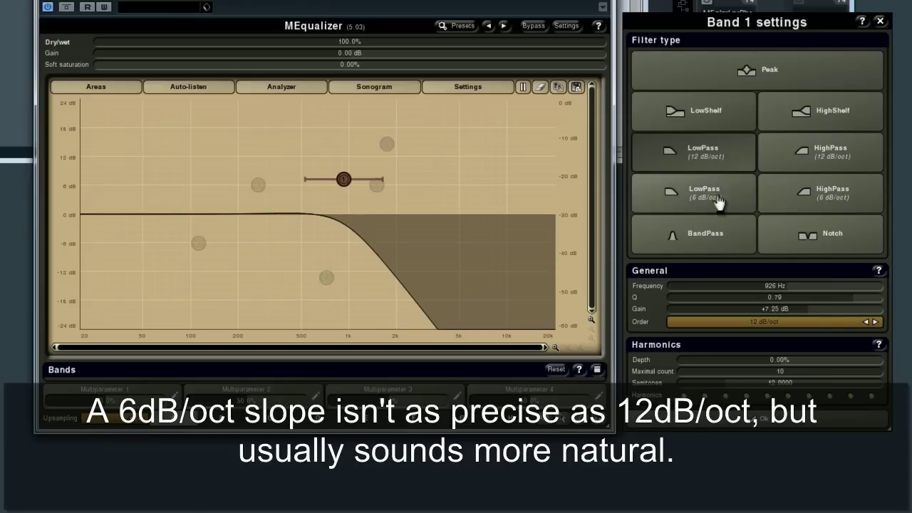
pyautogui.click(719, 203)
pyautogui.click(722, 150)
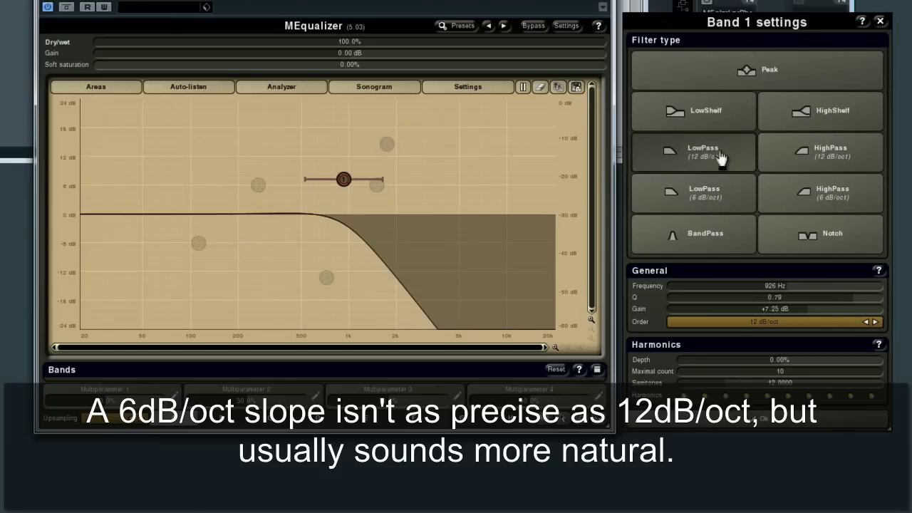
pyautogui.click(812, 199)
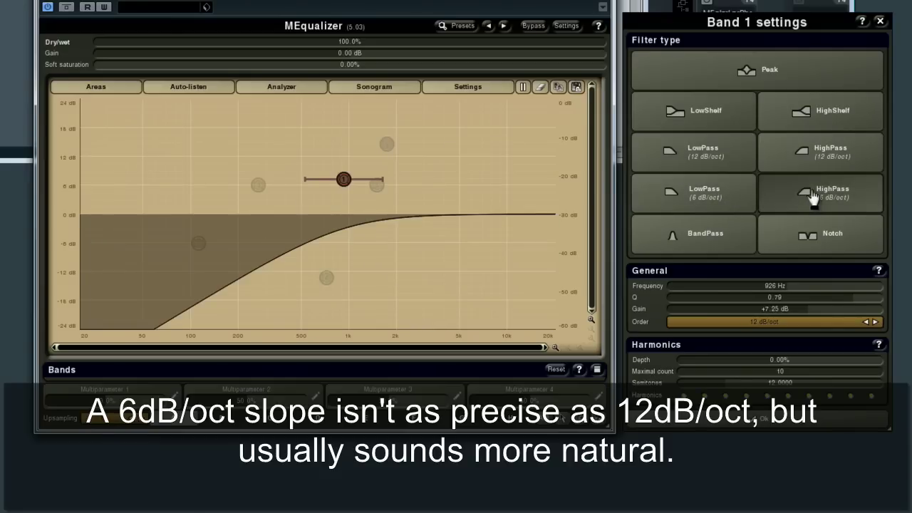
pyautogui.click(802, 150)
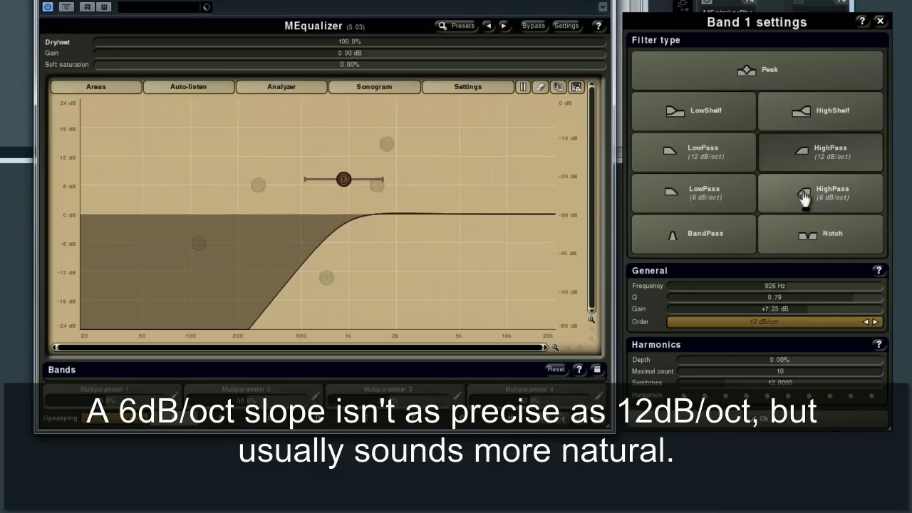
pyautogui.click(804, 203)
pyautogui.click(803, 156)
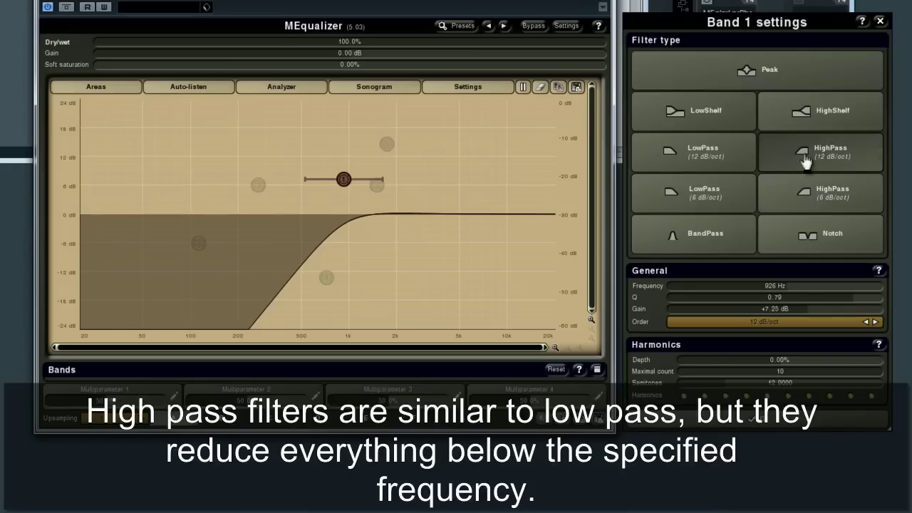
# Try a 6 dB/oct high-pass, then a band-pass swept upward and reshaped with the wheel.
pyautogui.click(803, 200)
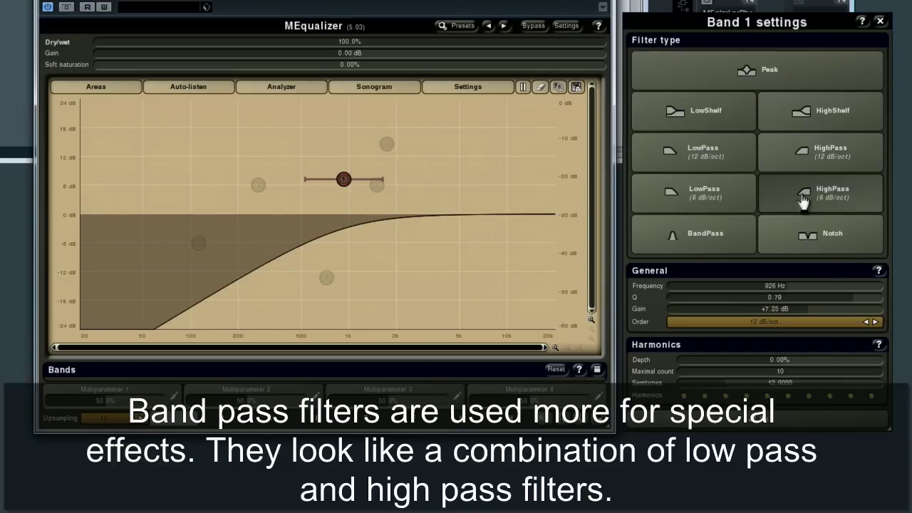
pyautogui.click(716, 235)
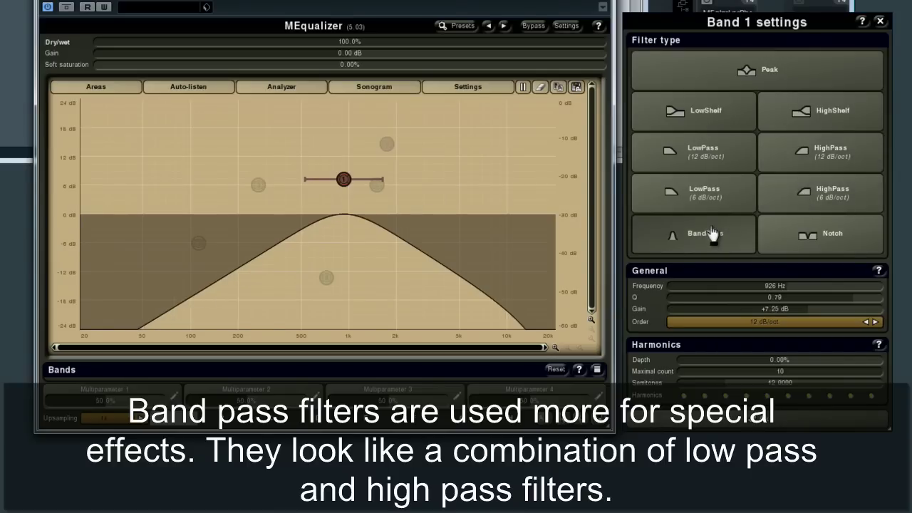
pyautogui.moveTo(343, 179); pyautogui.dragTo(309, 191)
pyautogui.scroll(6, 309, 189)
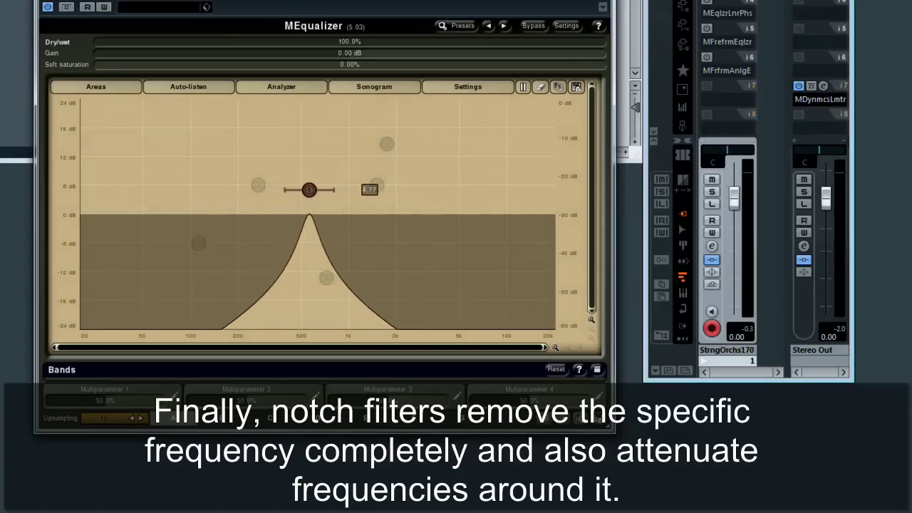
pyautogui.scroll(-8, 309, 189)
pyautogui.scroll(5, 310, 190)
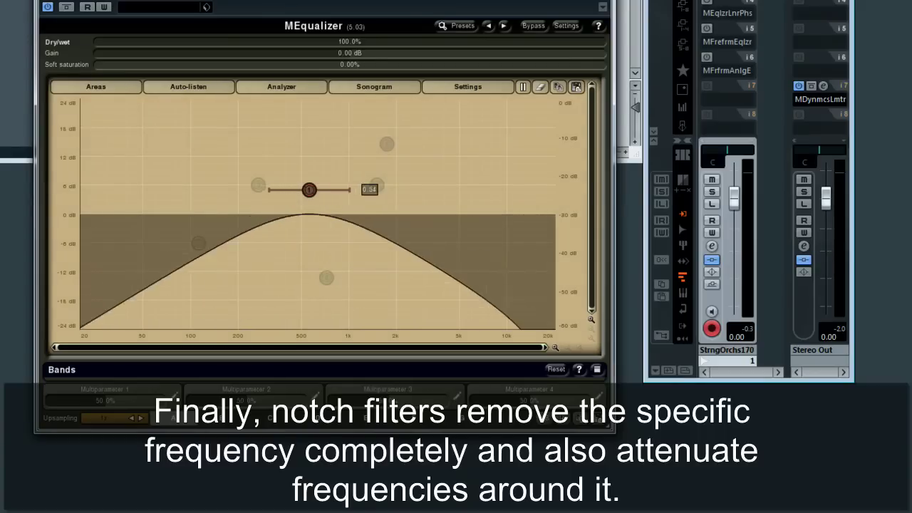
pyautogui.scroll(3, 309, 190)
# Turn band 1 into a notch and adjust its frequency and Q sliders.
pyautogui.rightClick(309, 191)
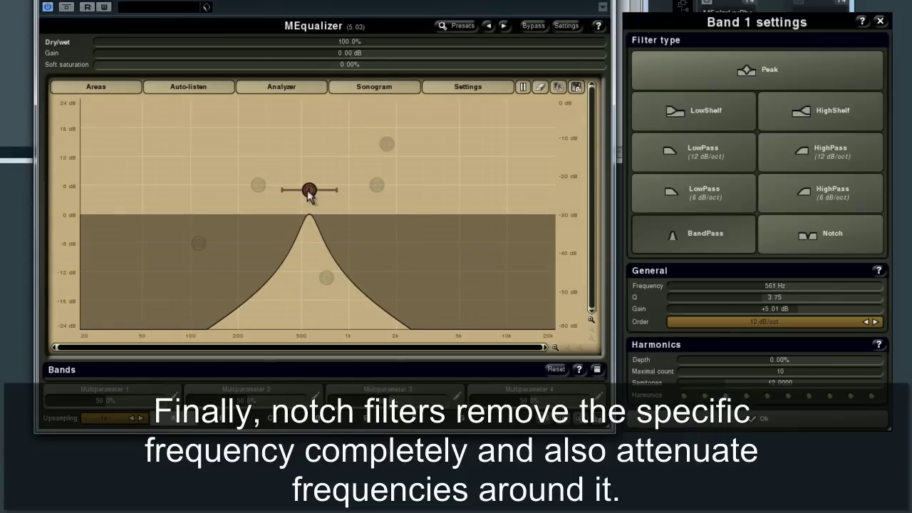
pyautogui.click(812, 229)
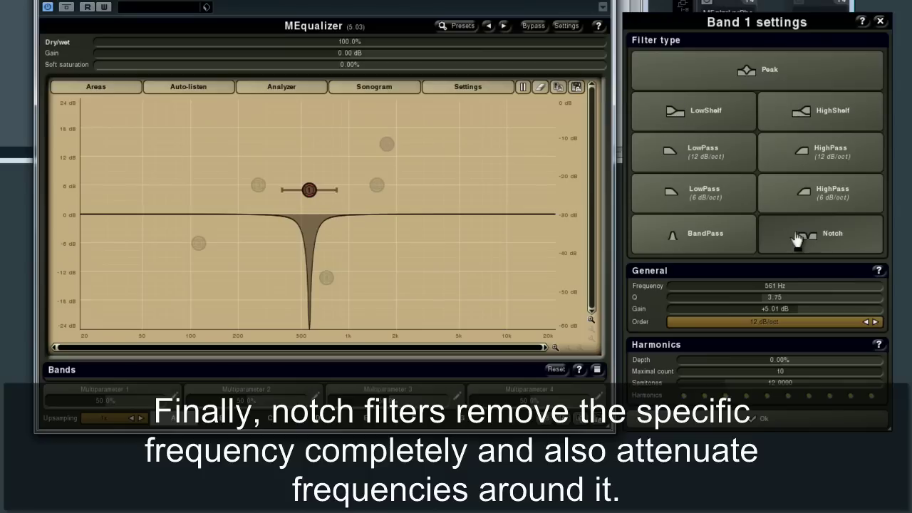
pyautogui.moveTo(309, 190); pyautogui.dragTo(341, 198)
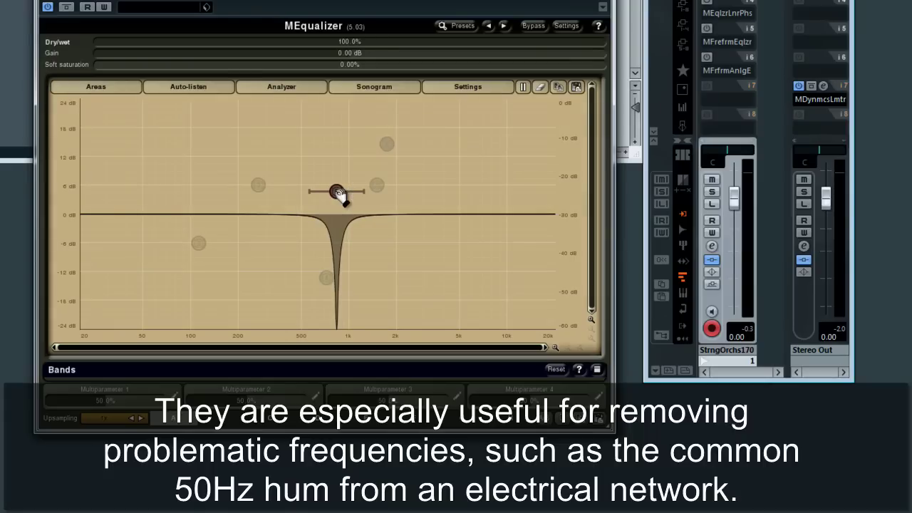
pyautogui.doubleClick(337, 192)
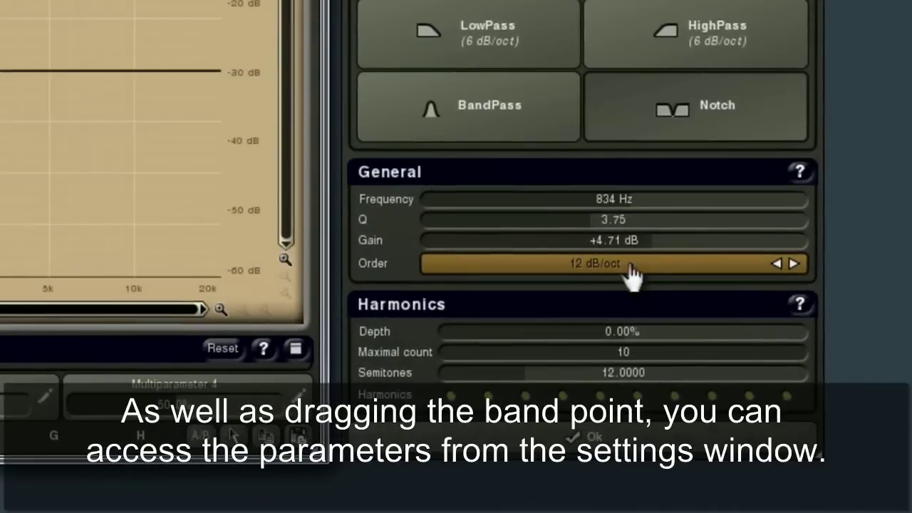
pyautogui.moveTo(620, 198); pyautogui.dragTo(648, 199)
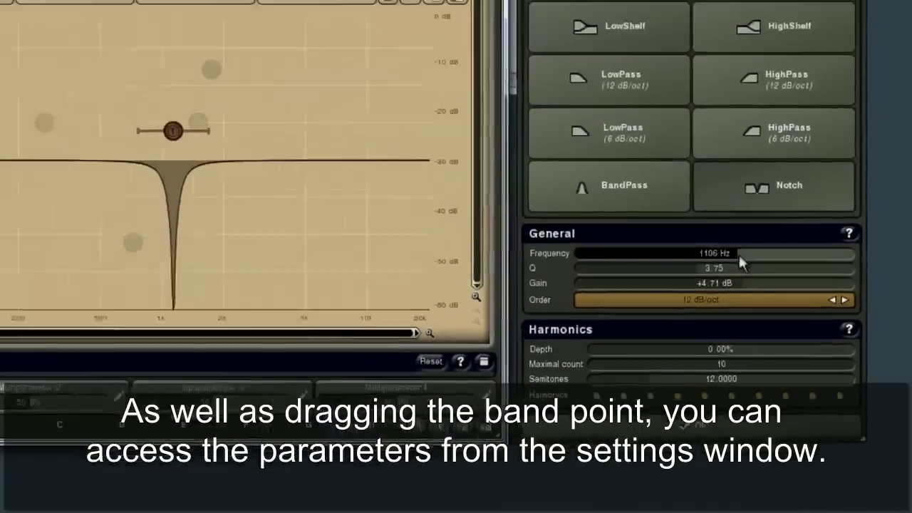
pyautogui.moveTo(738, 257); pyautogui.dragTo(853, 271)
pyautogui.moveTo(879, 300); pyautogui.dragTo(857, 301)
# Set band 1 to a low shelf boosting about +8 dB below roughly 700 Hz.
pyautogui.click(715, 112)
pyautogui.click(363, 176)
pyautogui.moveTo(353, 155); pyautogui.dragTo(337, 177)
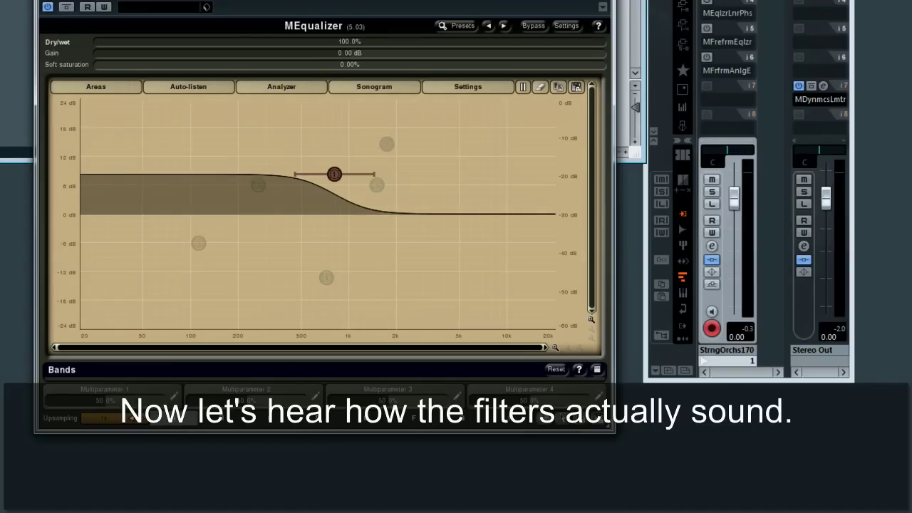
# Start playback and move the shelf to about 976 Hz, -10 dB, then 316 Hz, +9.9 dB.
pyautogui.press('space')
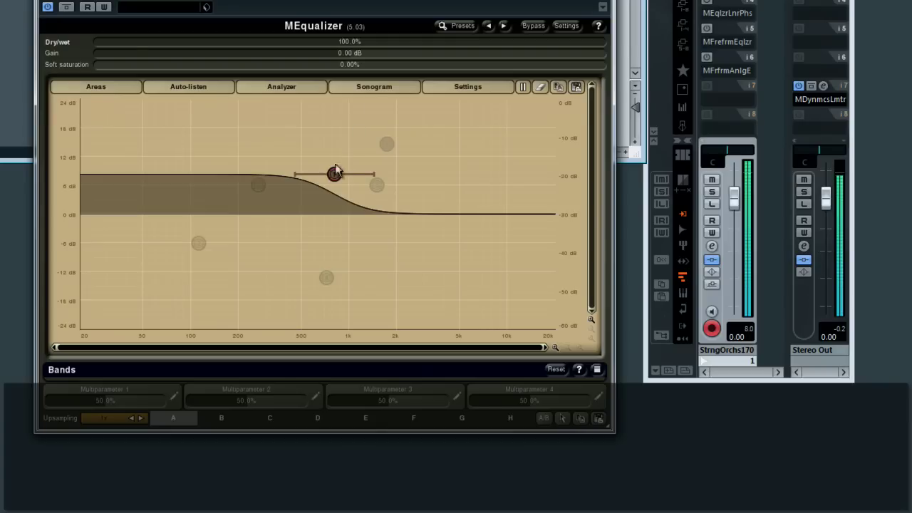
pyautogui.moveTo(334, 178); pyautogui.dragTo(147, 148)
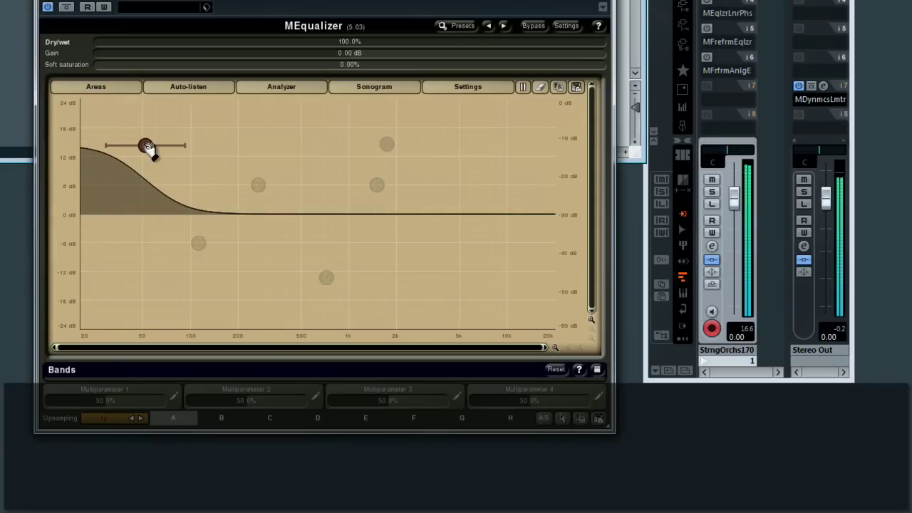
pyautogui.moveTo(147, 148); pyautogui.dragTo(351, 99)
# Switch band 1 to a high shelf, then to a peak bell near 1106 Hz.
pyautogui.rightClick(269, 166)
pyautogui.click(833, 112)
pyautogui.doubleClick(421, 154)
pyautogui.click(713, 83)
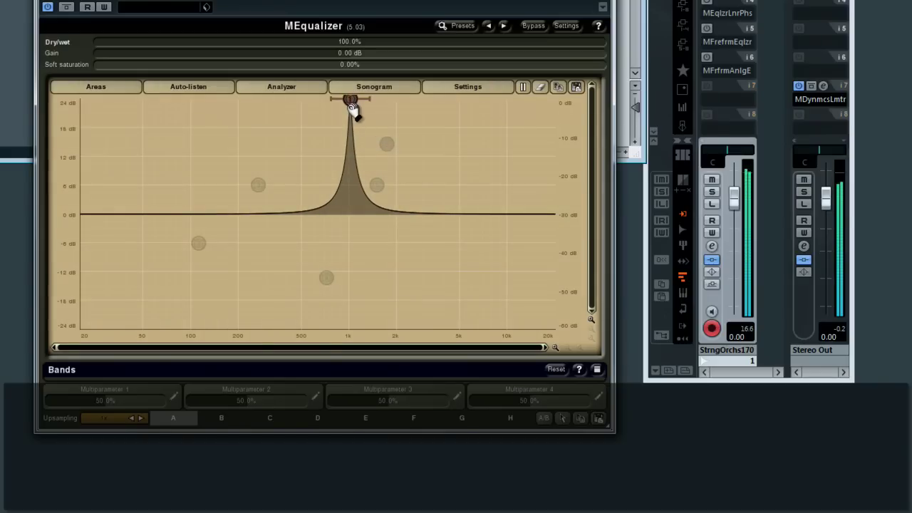
pyautogui.moveTo(350, 102); pyautogui.dragTo(354, 163)
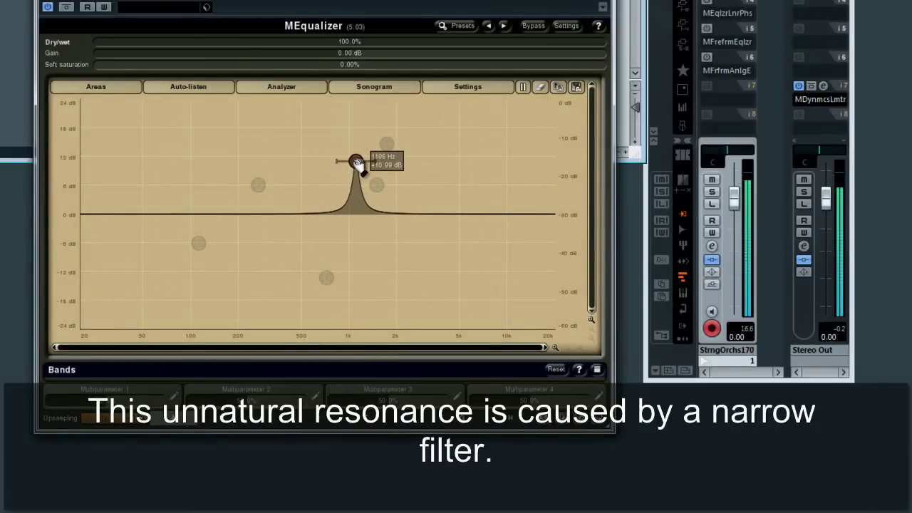
# Try band 1 as a wheel-widened notch, then restore a peak near 888 Hz and play.
pyautogui.doubleClick(354, 161)
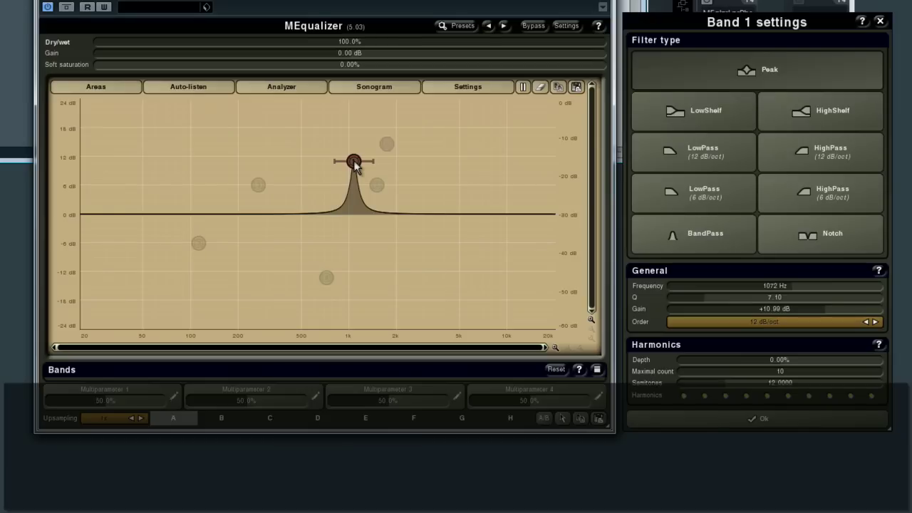
pyautogui.click(830, 226)
pyautogui.moveTo(355, 162)
pyautogui.mouseDown()
pyautogui.moveTo(506, 165)
pyautogui.moveTo(220, 164)
pyautogui.moveTo(473, 179)
pyautogui.moveTo(173, 179)
pyautogui.moveTo(529, 179)
pyautogui.moveTo(180, 182)
pyautogui.moveTo(483, 179)
pyautogui.moveTo(251, 148)
pyautogui.moveTo(496, 146)
pyautogui.moveTo(177, 149)
pyautogui.moveTo(510, 146)
pyautogui.moveTo(344, 163)
pyautogui.mouseUp()
pyautogui.scroll(-5, 343, 144)
pyautogui.rightClick(341, 162)
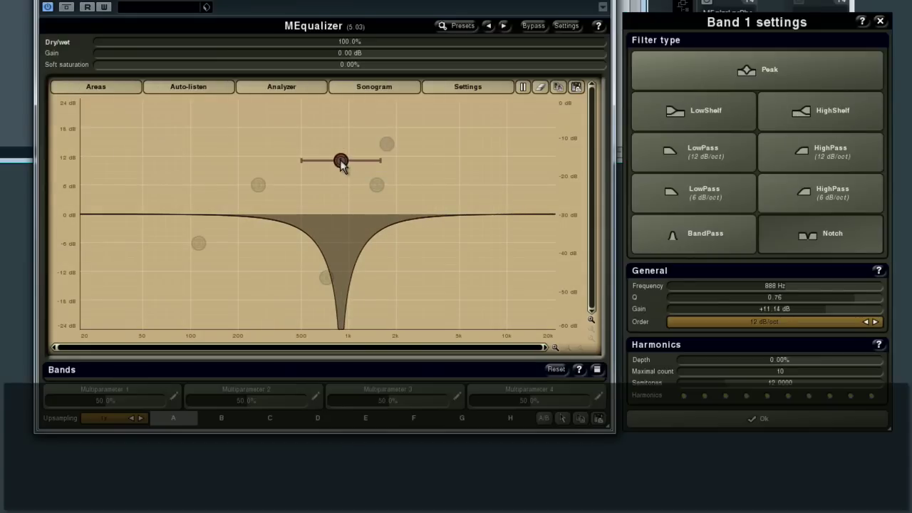
pyautogui.click(343, 163)
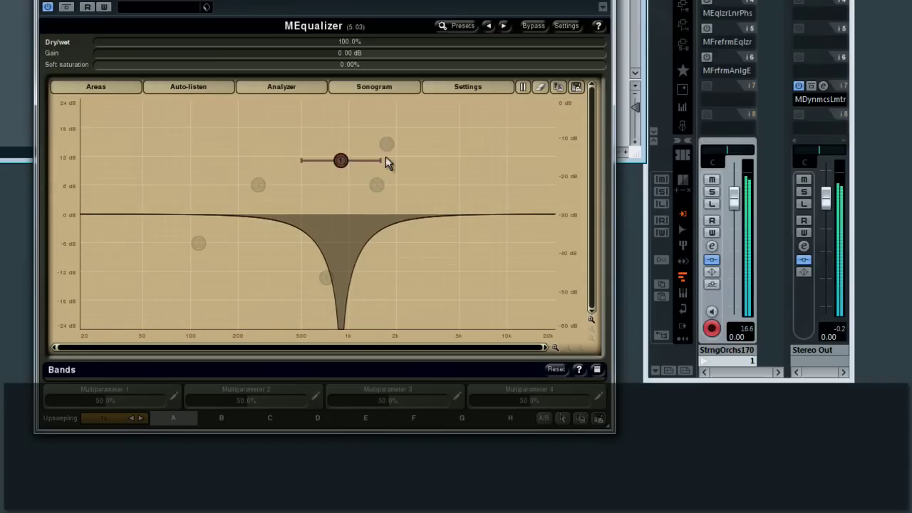
pyautogui.doubleClick(341, 161)
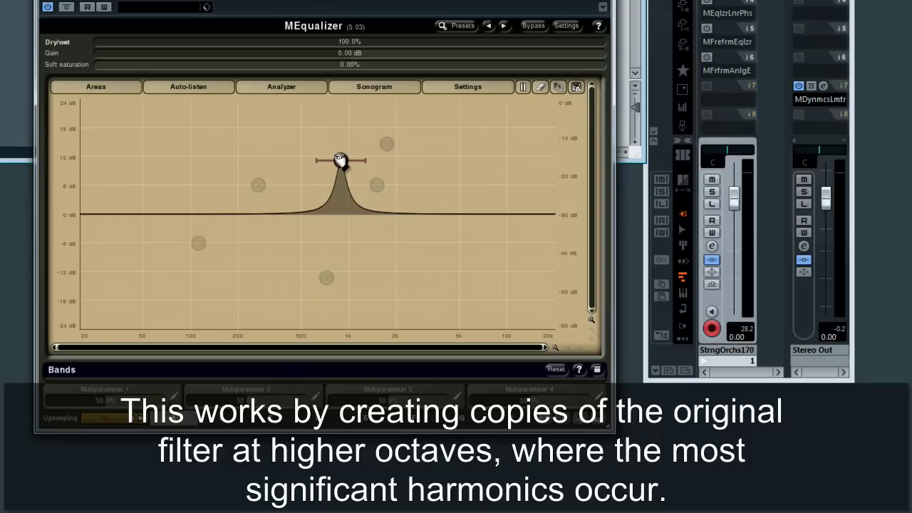
pyautogui.press('space')
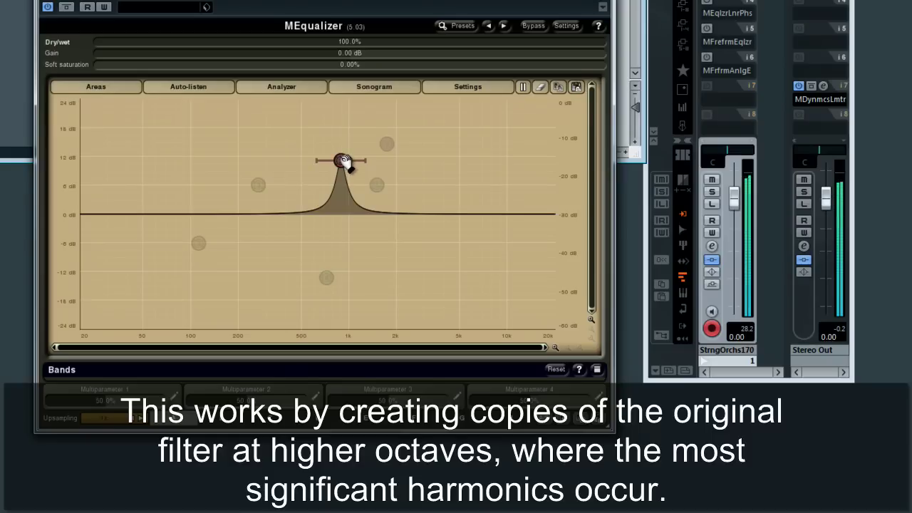
# Add harmonic peaks to band 1, raise their depth and Q, and lower the fundamental to about 57 Hz.
pyautogui.doubleClick(343, 160)
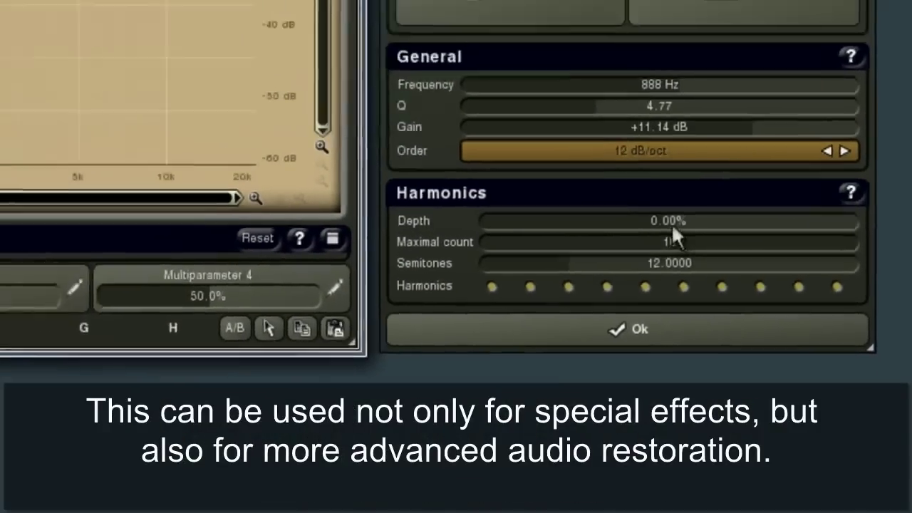
pyautogui.moveTo(636, 200); pyautogui.dragTo(842, 186)
pyautogui.moveTo(879, 307); pyautogui.dragTo(902, 309)
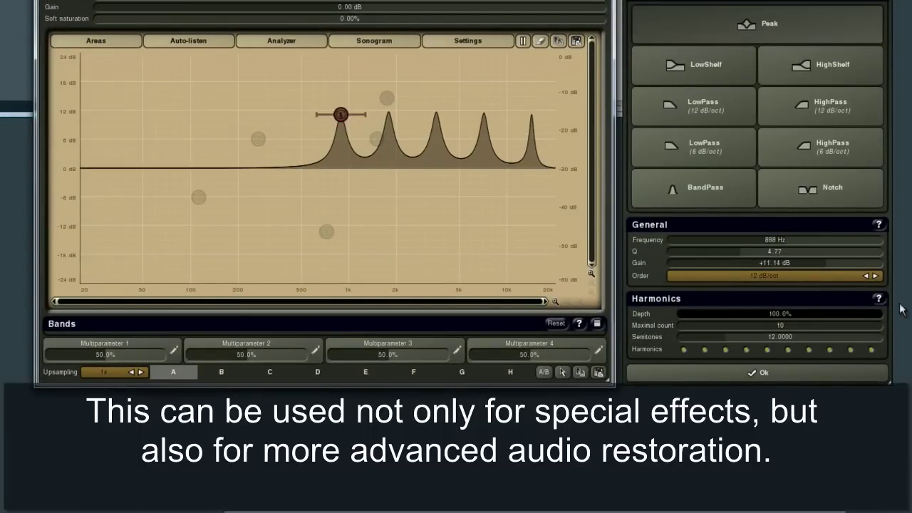
pyautogui.moveTo(743, 249); pyautogui.dragTo(680, 256)
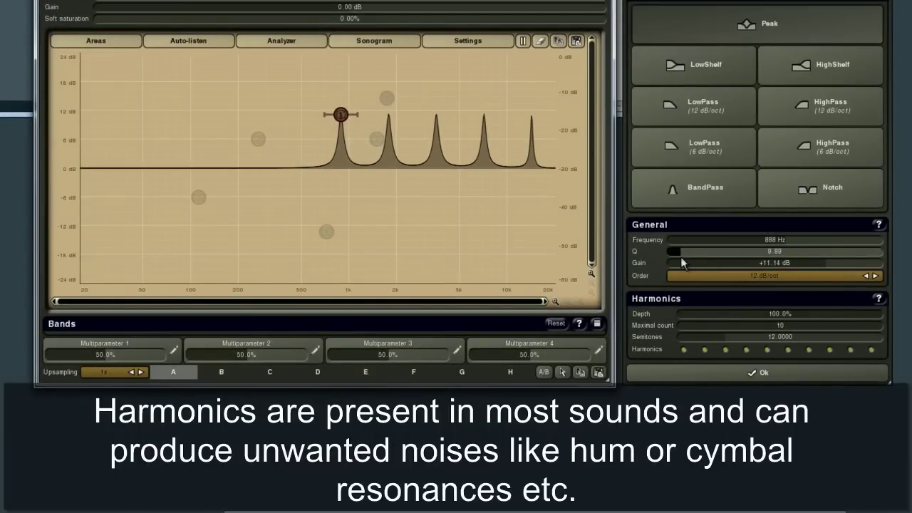
pyautogui.moveTo(773, 240); pyautogui.dragTo(699, 249)
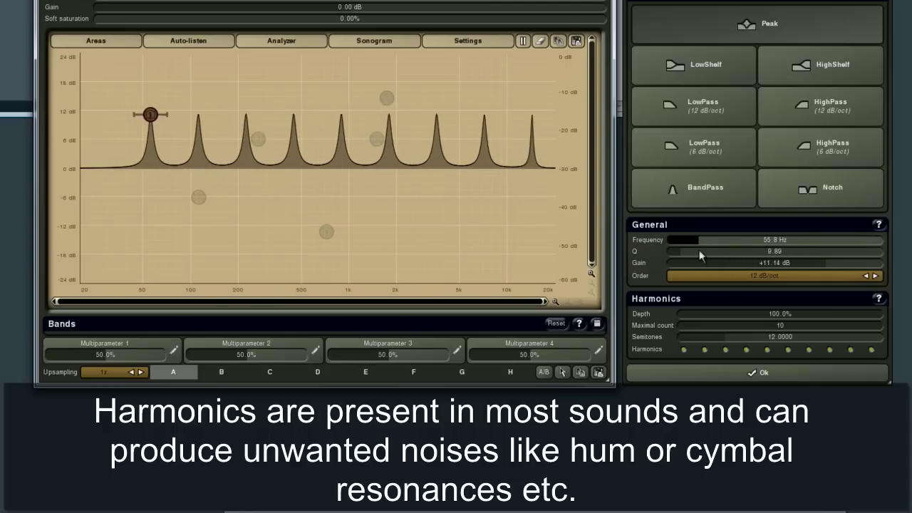
# Adjust the maximal harmonic count and interval, move the band up, and reset to 12 semitones.
pyautogui.moveTo(873, 327); pyautogui.dragTo(742, 323)
pyautogui.click(850, 314)
pyautogui.moveTo(850, 312)
pyautogui.mouseDown()
pyautogui.moveTo(674, 317)
pyautogui.moveTo(897, 316)
pyautogui.moveTo(834, 319)
pyautogui.moveTo(857, 322)
pyautogui.mouseUp()
pyautogui.moveTo(729, 335); pyautogui.dragTo(764, 342)
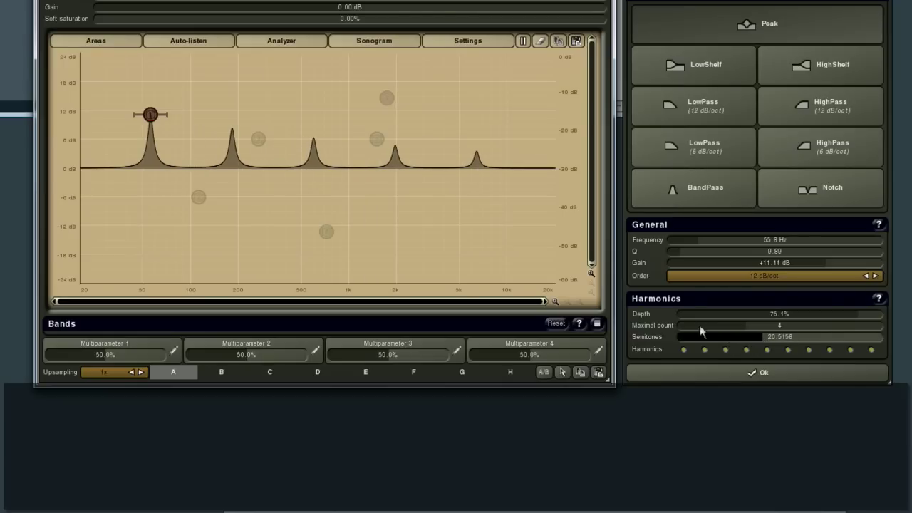
pyautogui.click(378, 169)
pyautogui.moveTo(150, 115); pyautogui.dragTo(168, 114)
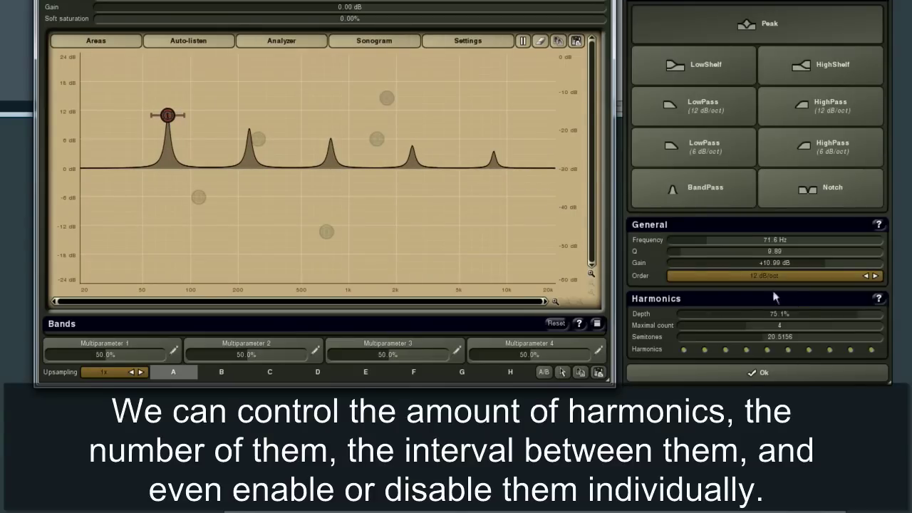
pyautogui.doubleClick(766, 338)
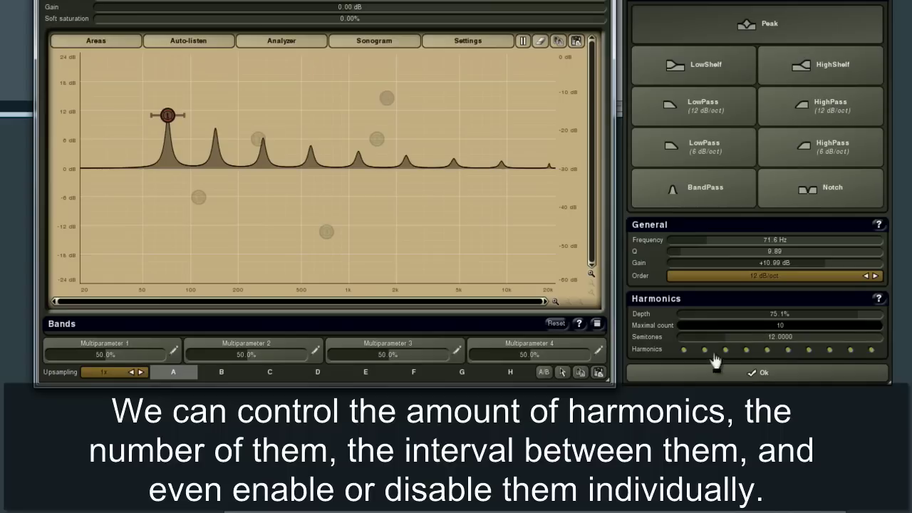
# Switch off the fourth, sixth and eighth harmonics and set harmonics depth to 100%.
pyautogui.click(704, 349)
pyautogui.click(746, 349)
pyautogui.click(788, 350)
pyautogui.click(830, 350)
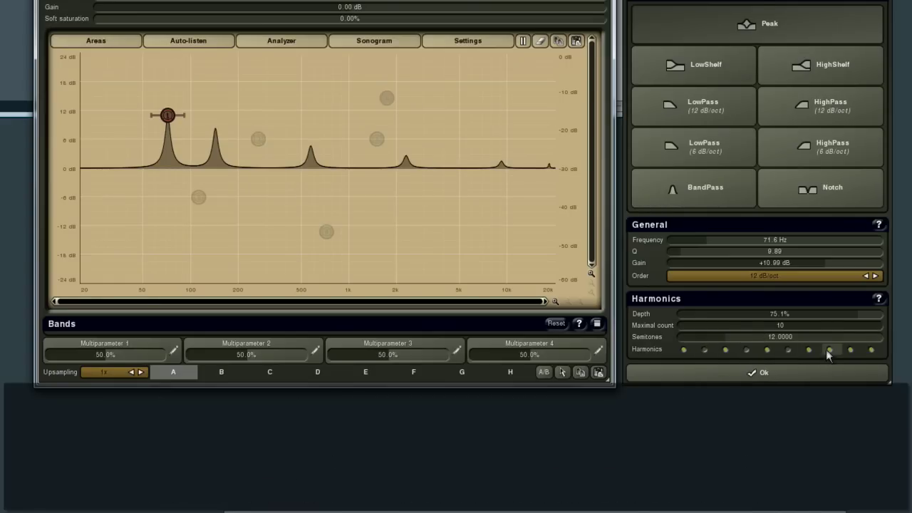
pyautogui.click(705, 350)
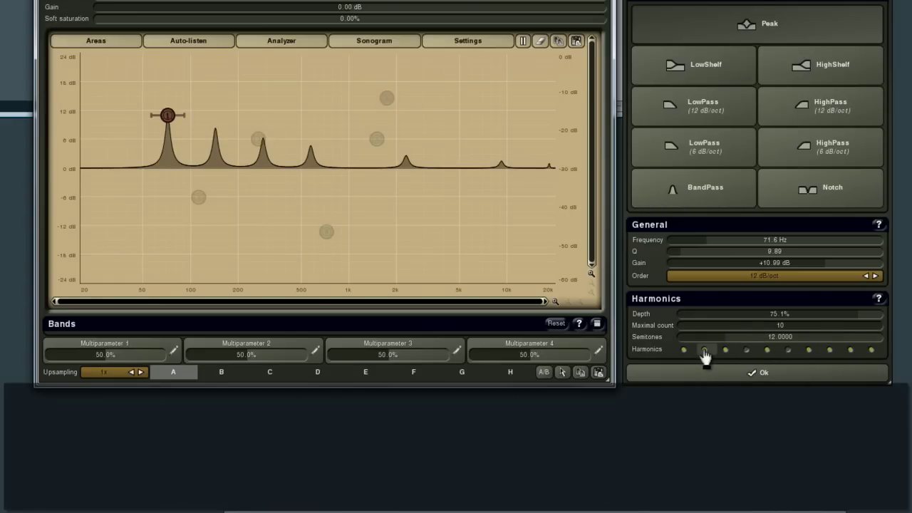
pyautogui.moveTo(867, 318); pyautogui.dragTo(899, 323)
# Overlay the Frequencies, then Drums, then Octaves area presets on the graph.
pyautogui.click(406, 232)
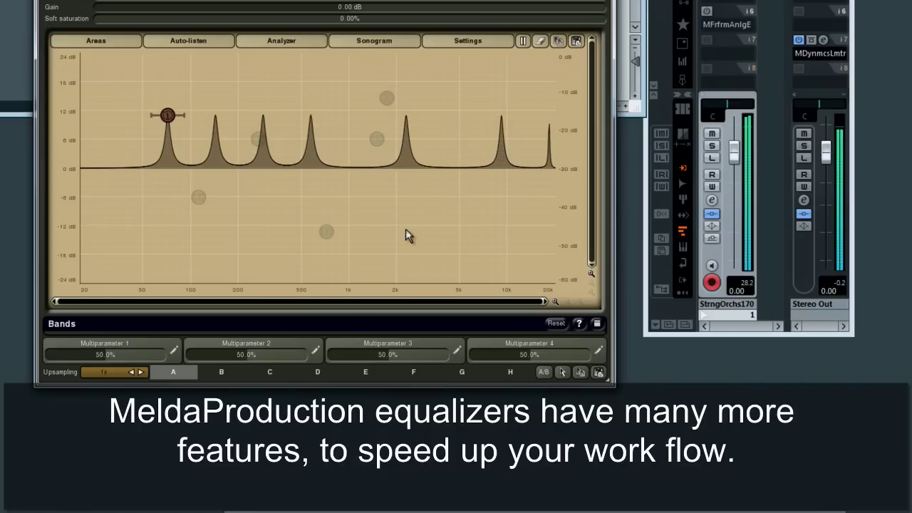
pyautogui.click(106, 48)
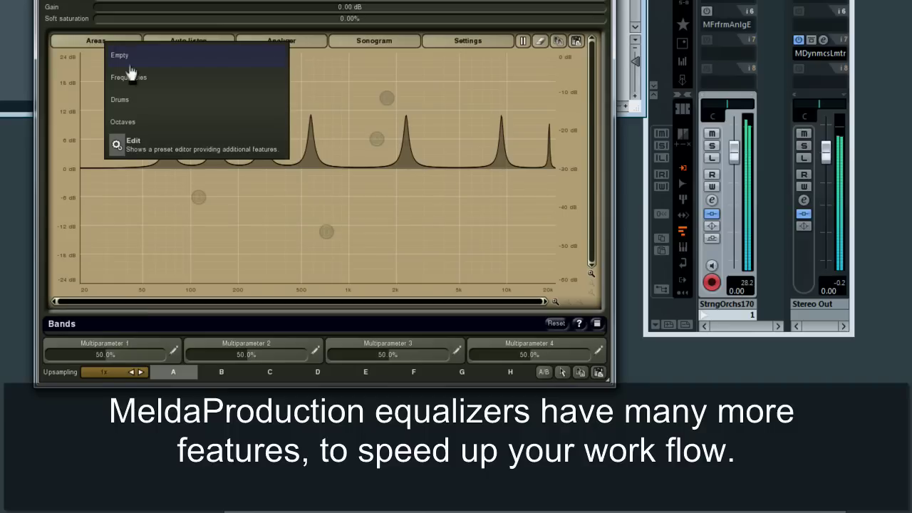
pyautogui.click(153, 80)
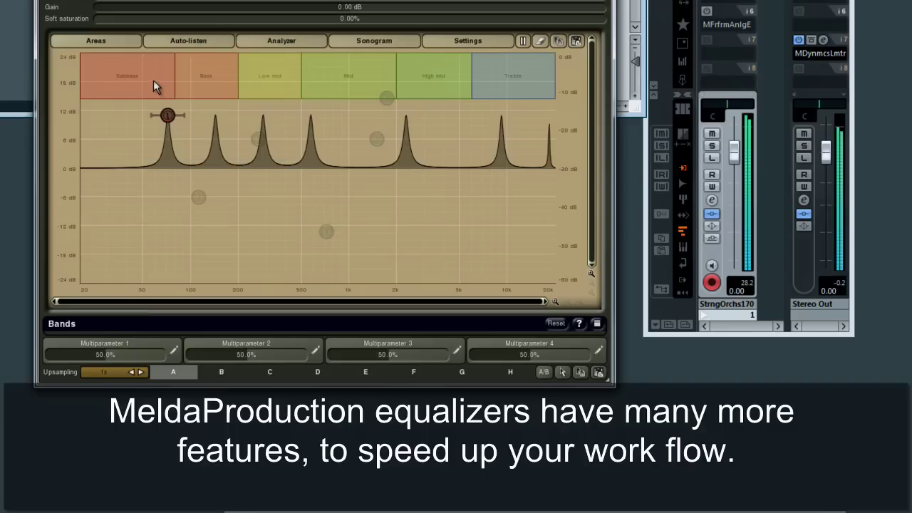
pyautogui.click(106, 49)
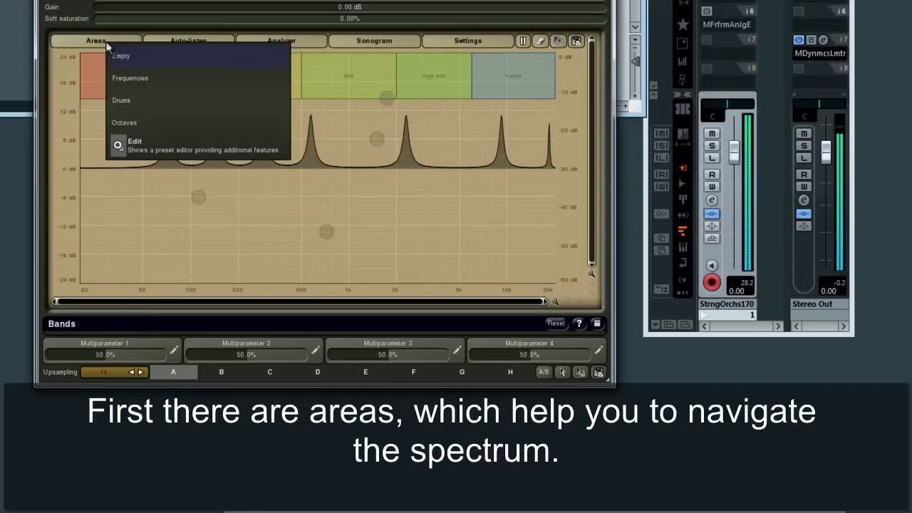
pyautogui.click(137, 99)
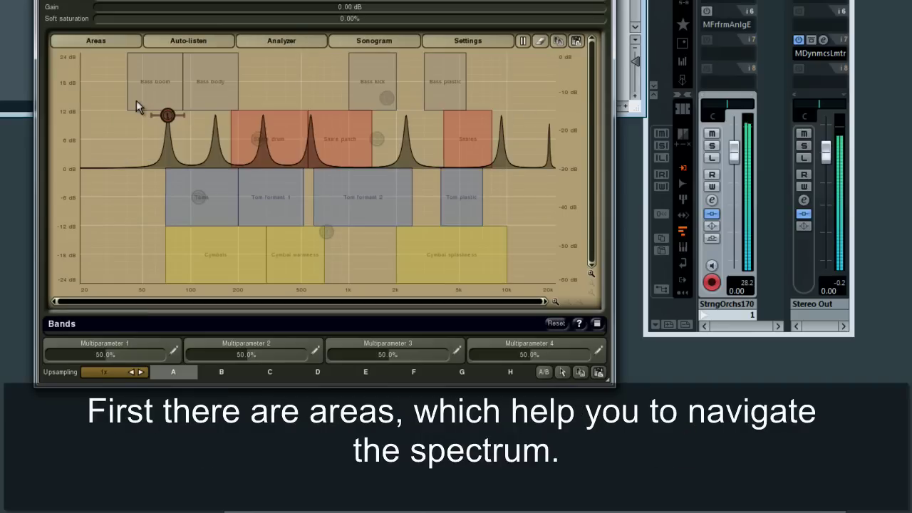
pyautogui.click(106, 47)
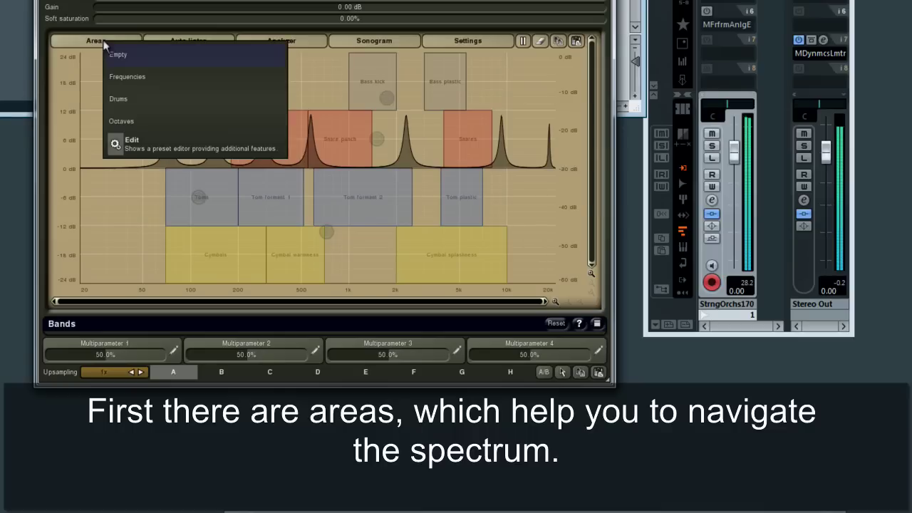
pyautogui.click(128, 119)
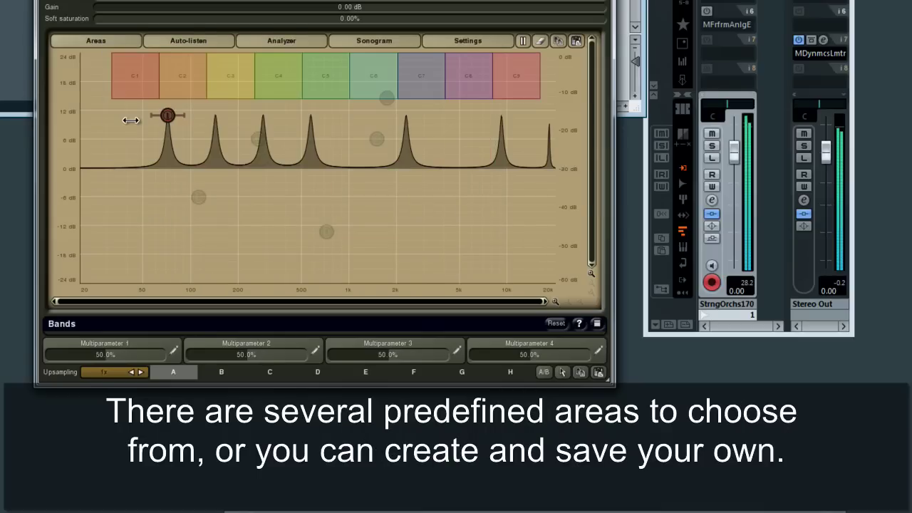
# In the area editor, try Maximize rows and bottom placement, keep rows on top, and confirm.
pyautogui.click(94, 44)
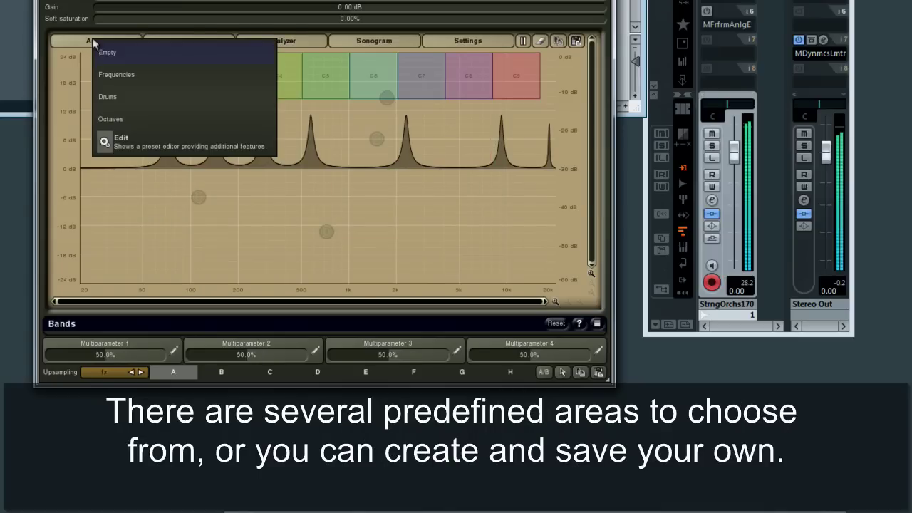
pyautogui.click(145, 146)
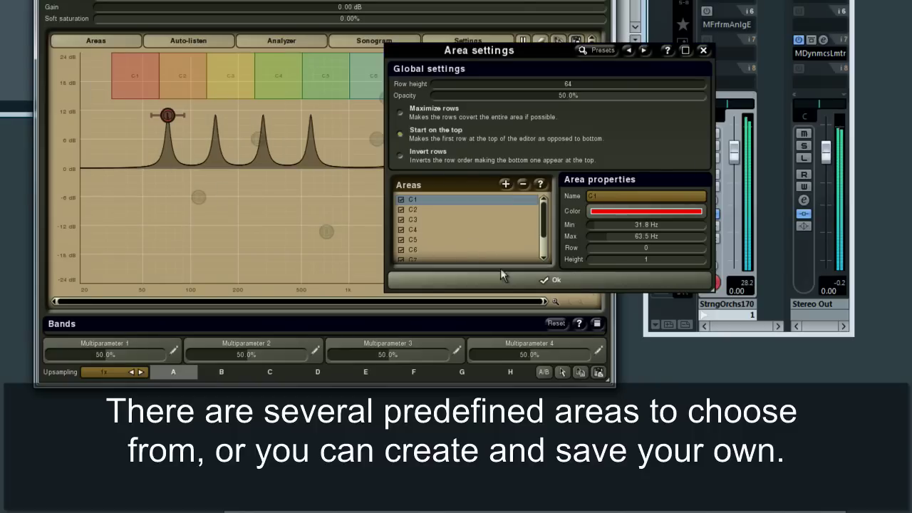
pyautogui.click(451, 115)
pyautogui.click(452, 115)
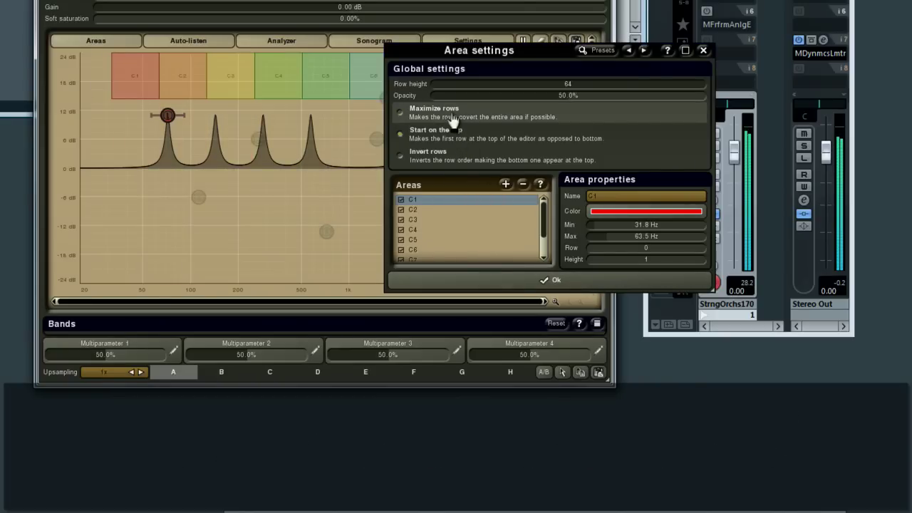
pyautogui.click(445, 134)
pyautogui.click(446, 135)
pyautogui.click(456, 281)
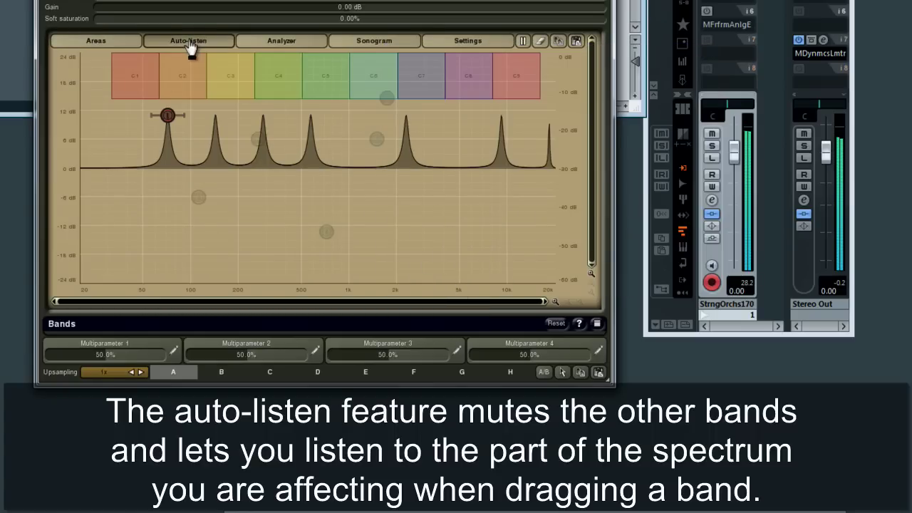
# Move band 1 to about 200 Hz at roughly +6 dB while auditioning only its range.
pyautogui.moveTo(169, 117)
pyautogui.mouseDown()
pyautogui.moveTo(371, 114)
pyautogui.moveTo(471, 96)
pyautogui.moveTo(100, 81)
pyautogui.moveTo(260, 86)
pyautogui.moveTo(242, 90)
pyautogui.moveTo(234, 161)
pyautogui.moveTo(200, 178)
pyautogui.moveTo(301, 238)
pyautogui.moveTo(492, 211)
pyautogui.moveTo(289, 120)
pyautogui.moveTo(236, 141)
pyautogui.mouseUp()
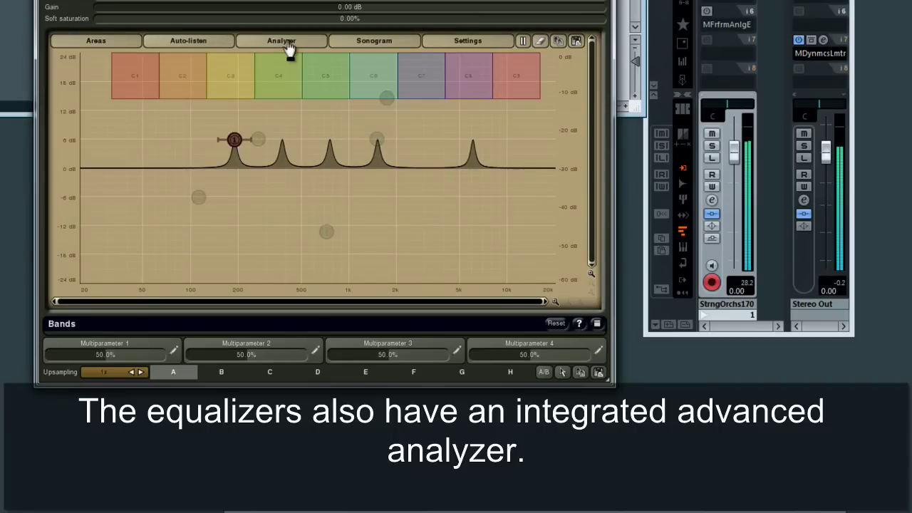
# Show the analyzer with 1% smoothness, default 50% opacity, super-resolution and Deharmonize.
pyautogui.click(289, 45)
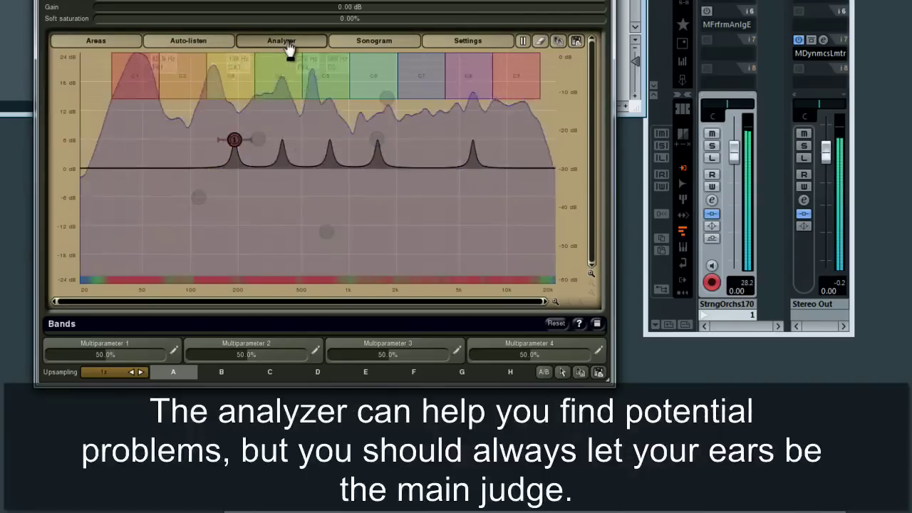
pyautogui.click(496, 43)
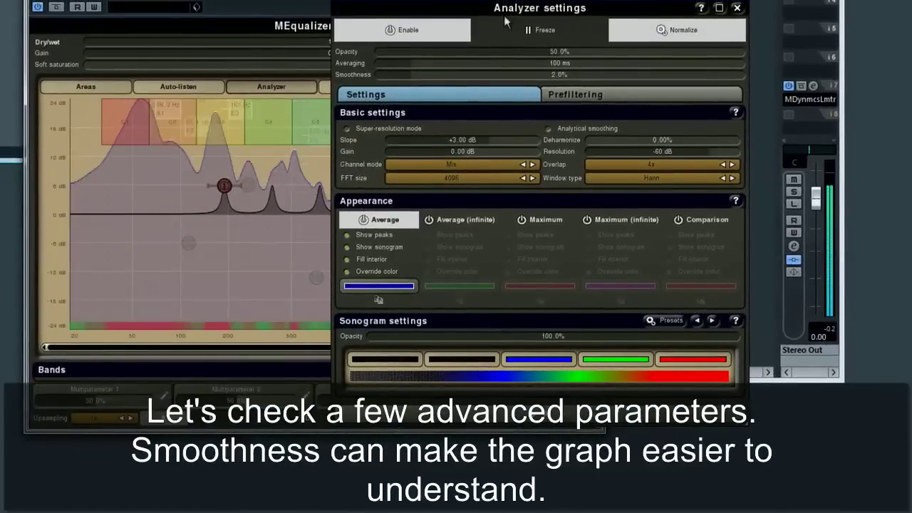
pyautogui.moveTo(413, 76); pyautogui.dragTo(543, 82)
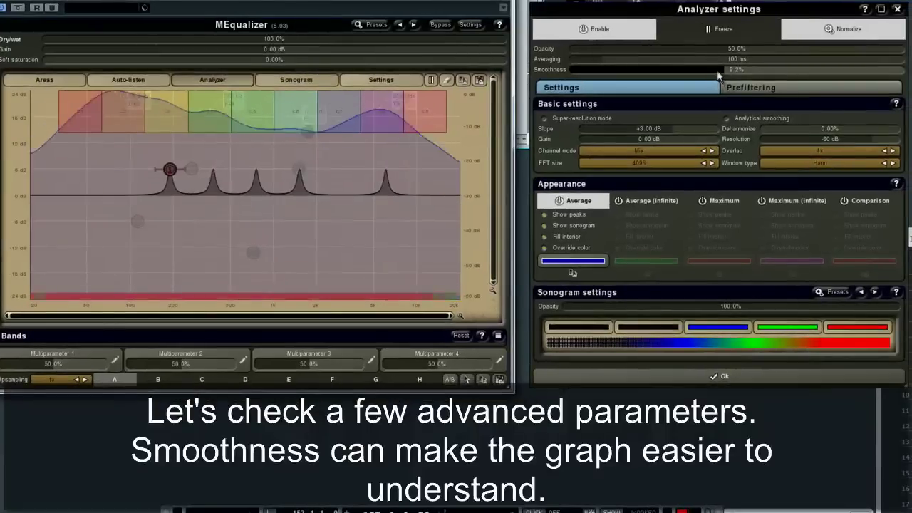
pyautogui.moveTo(718, 74); pyautogui.dragTo(697, 81)
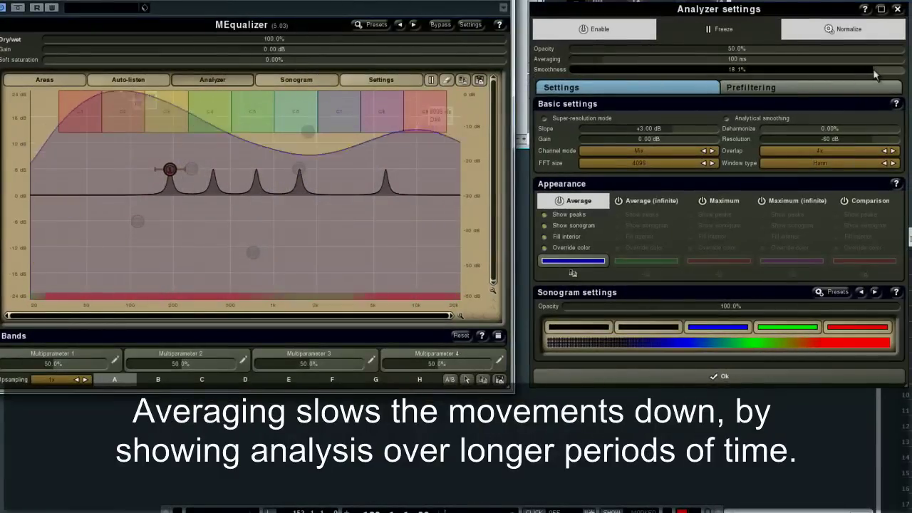
pyautogui.moveTo(875, 74); pyautogui.dragTo(787, 58)
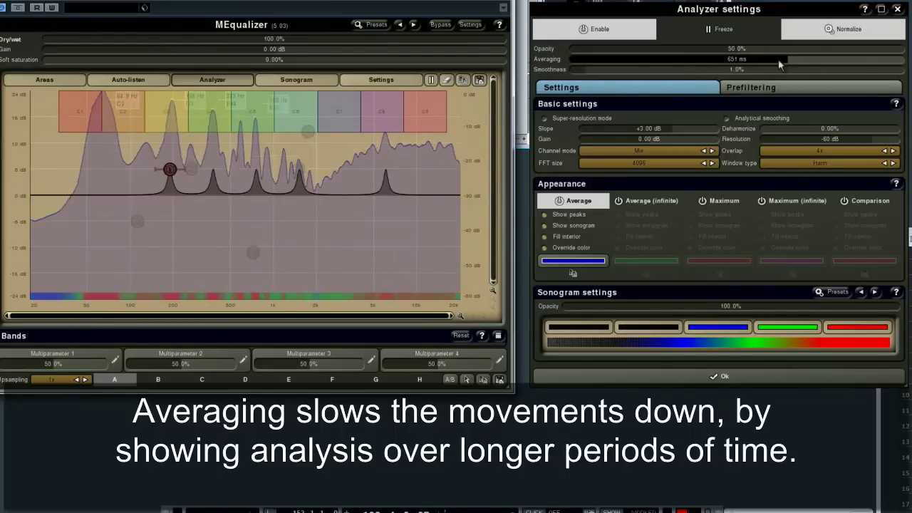
pyautogui.moveTo(776, 48); pyautogui.dragTo(611, 57)
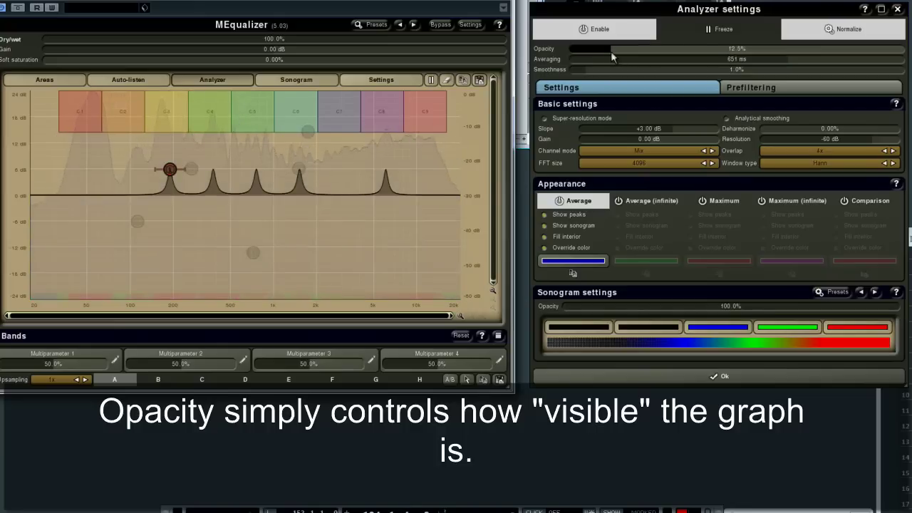
pyautogui.moveTo(763, 52); pyautogui.dragTo(614, 54)
pyautogui.doubleClick(613, 49)
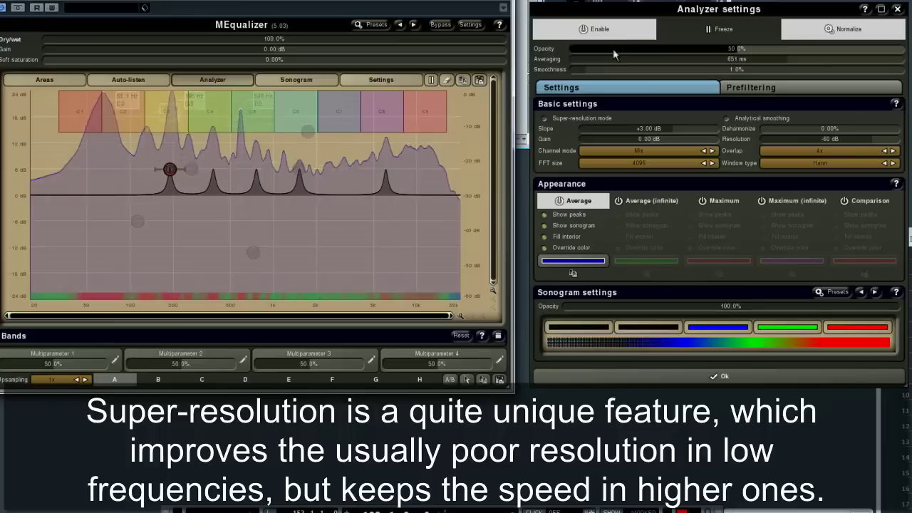
pyautogui.click(576, 121)
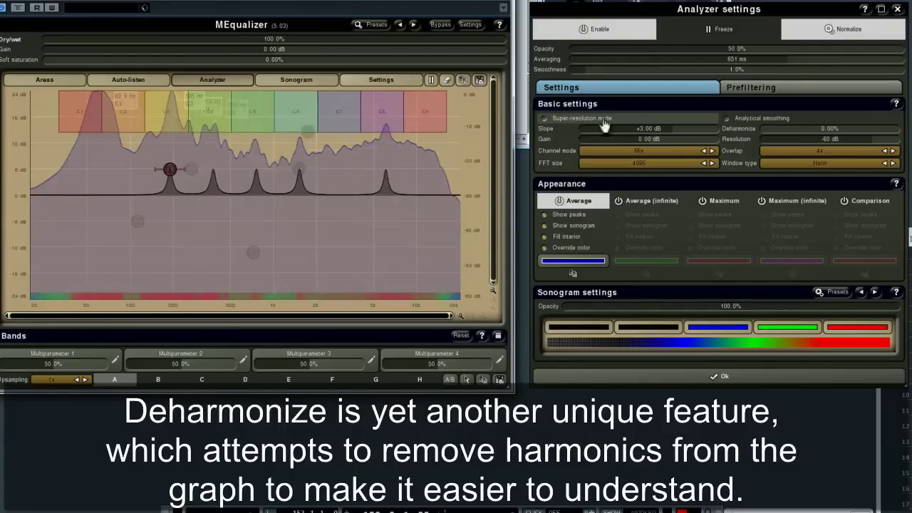
pyautogui.moveTo(763, 128); pyautogui.dragTo(790, 134)
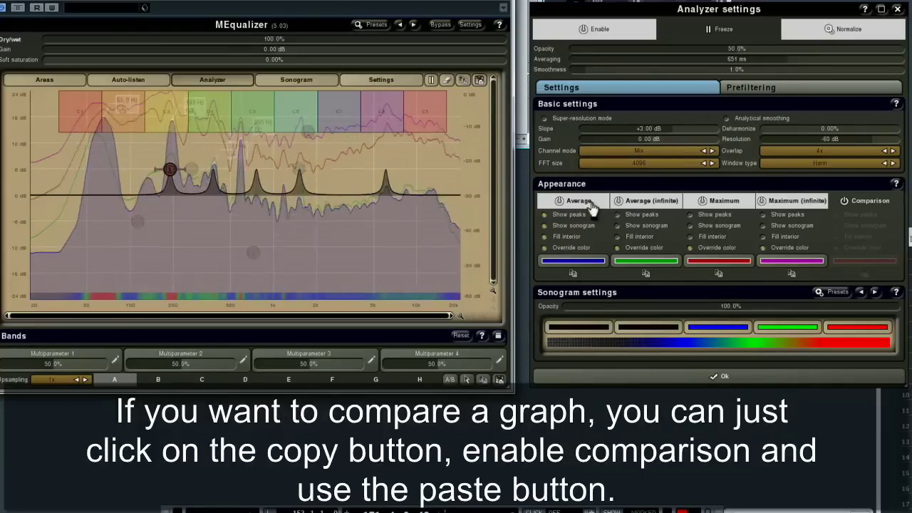
# Copy the average graph into the Comparison curve and hide the Maximum and infinite Average graphs.
pyautogui.click(646, 276)
pyautogui.click(866, 200)
pyautogui.click(864, 274)
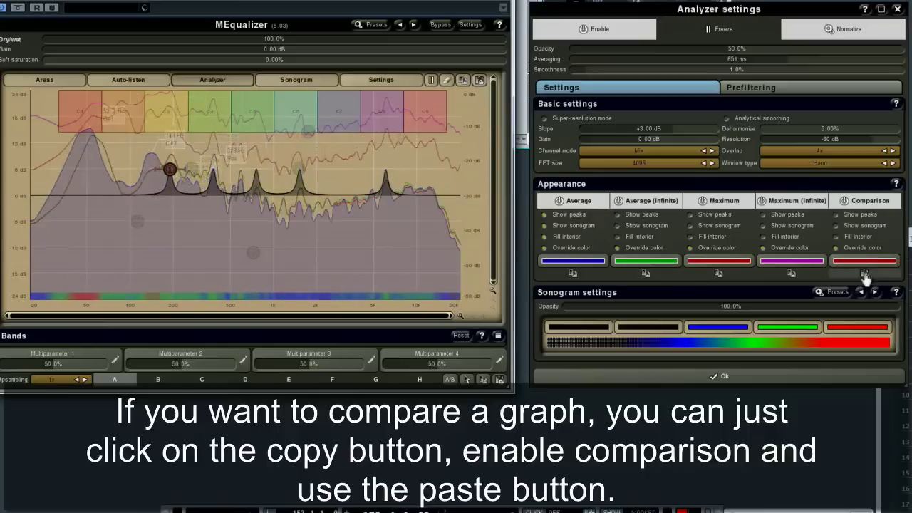
pyautogui.click(792, 200)
pyautogui.click(720, 200)
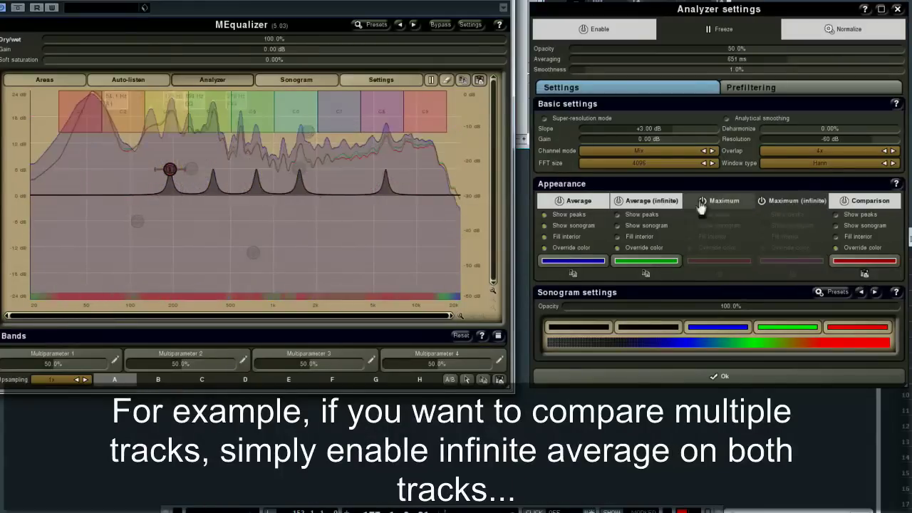
pyautogui.click(649, 201)
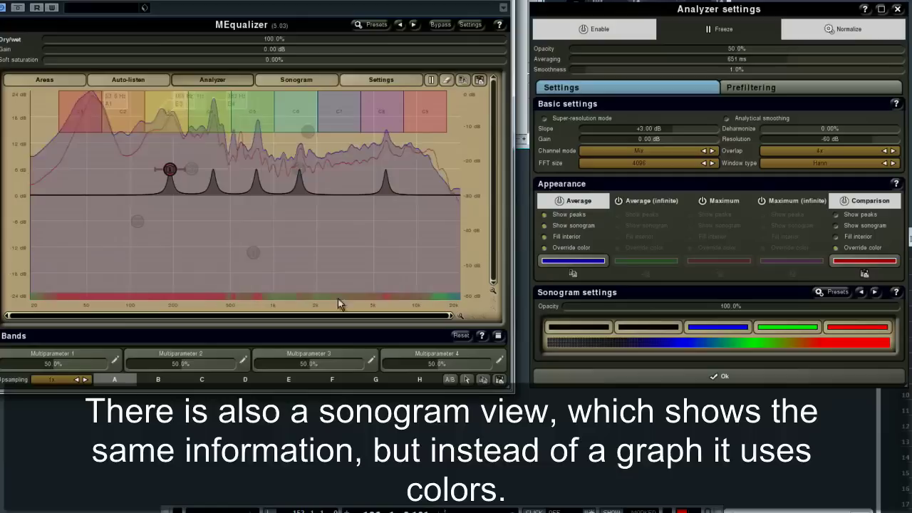
# Cycle sonogram colour presets to the green-olive-red-white gradient and confirm with Ok.
pyautogui.click(875, 294)
pyautogui.click(875, 294)
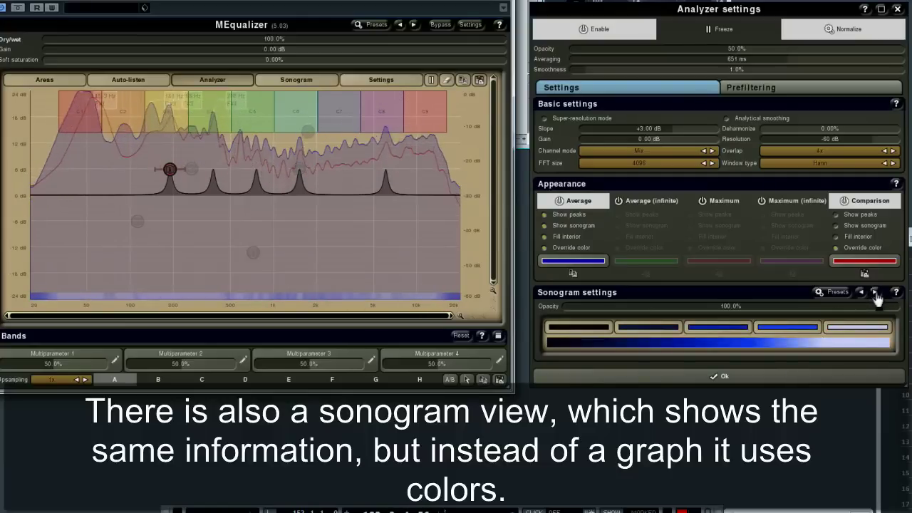
pyautogui.click(875, 293)
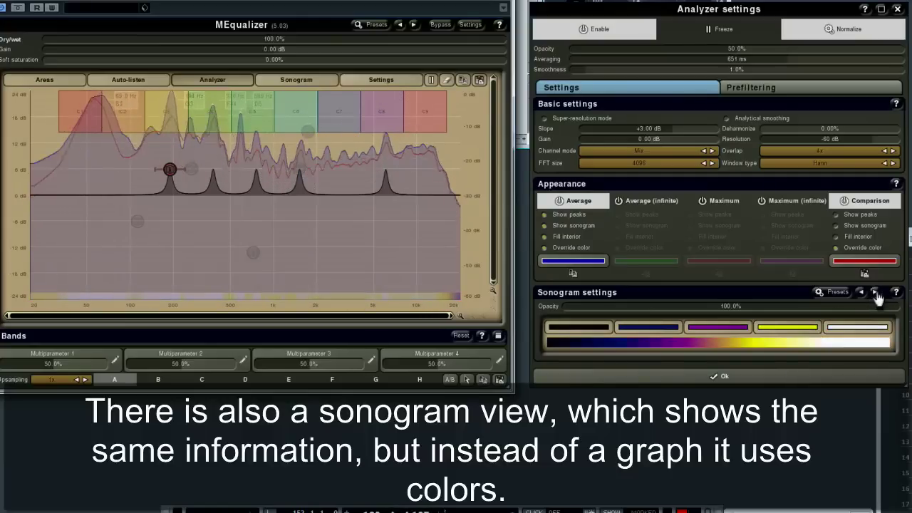
pyautogui.click(874, 293)
pyautogui.click(840, 291)
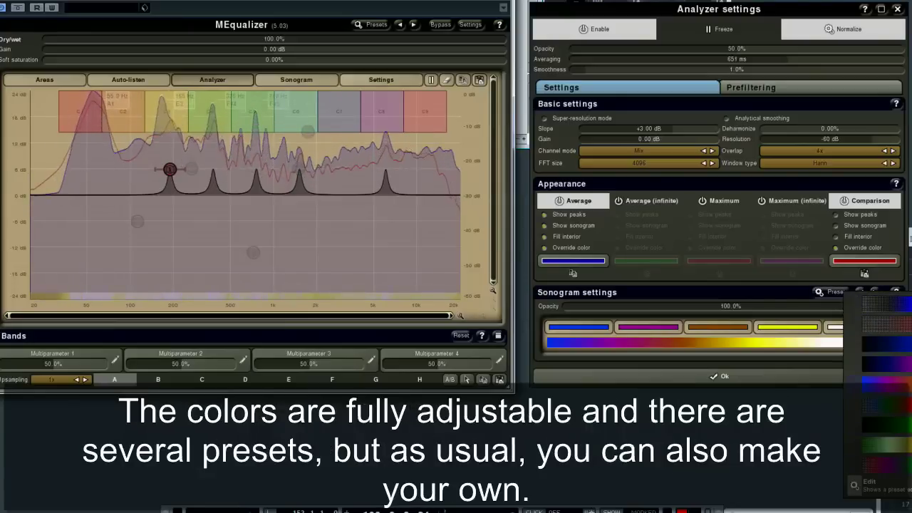
pyautogui.press('Escape')
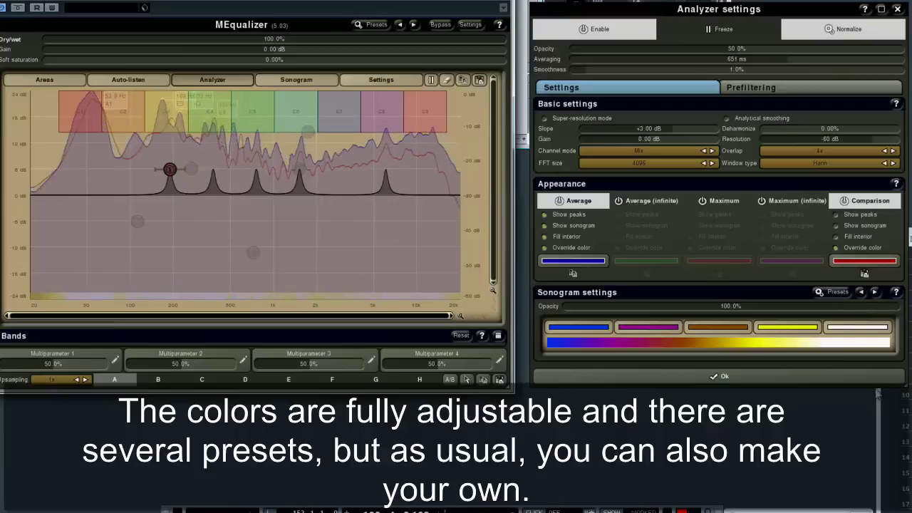
pyautogui.click(874, 293)
pyautogui.click(874, 293)
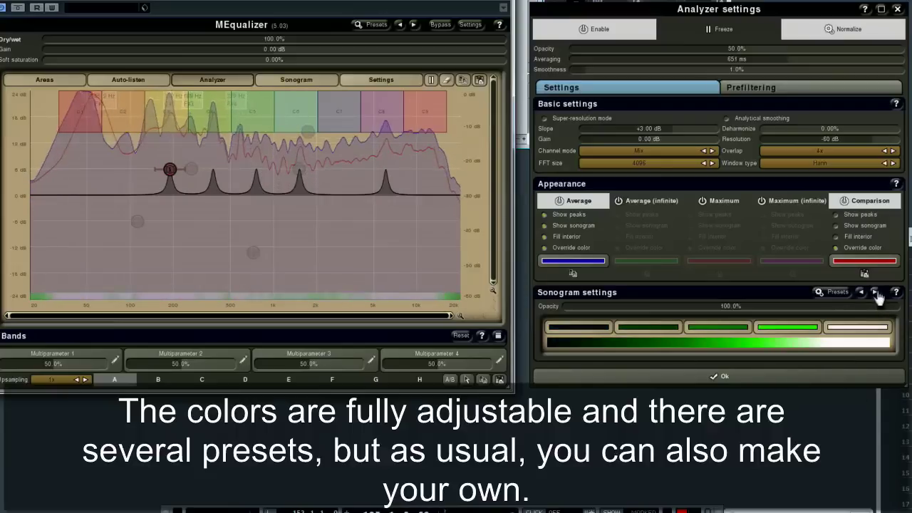
pyautogui.click(874, 292)
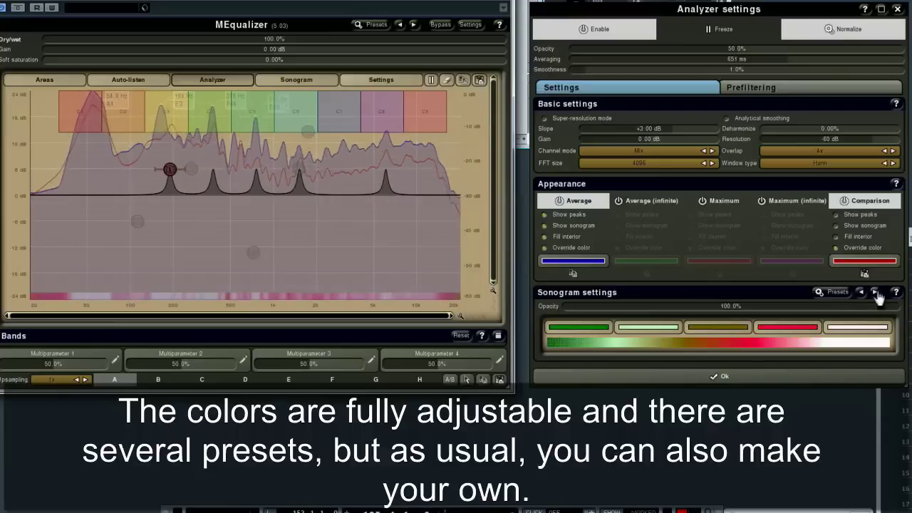
pyautogui.click(703, 382)
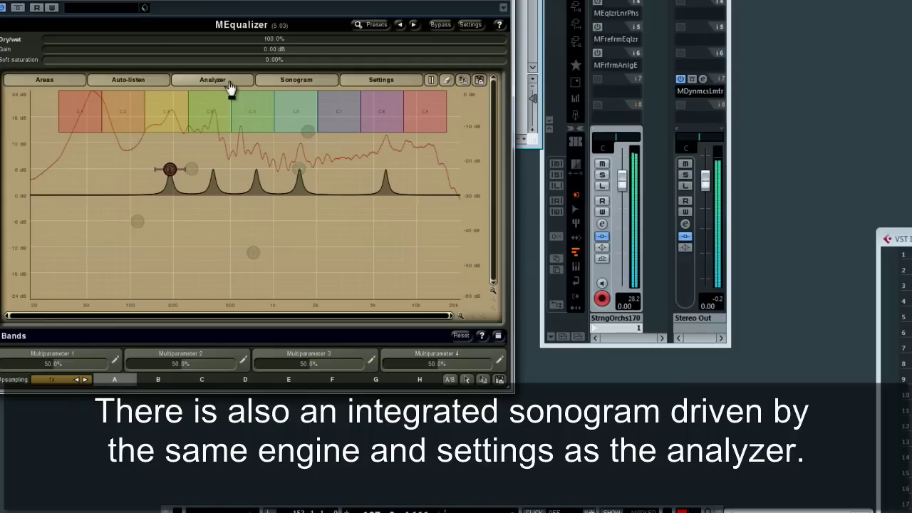
# Turn on the sonogram, disable the Comparison graph, and switch to a purple-and-yellow palette.
pyautogui.click(297, 86)
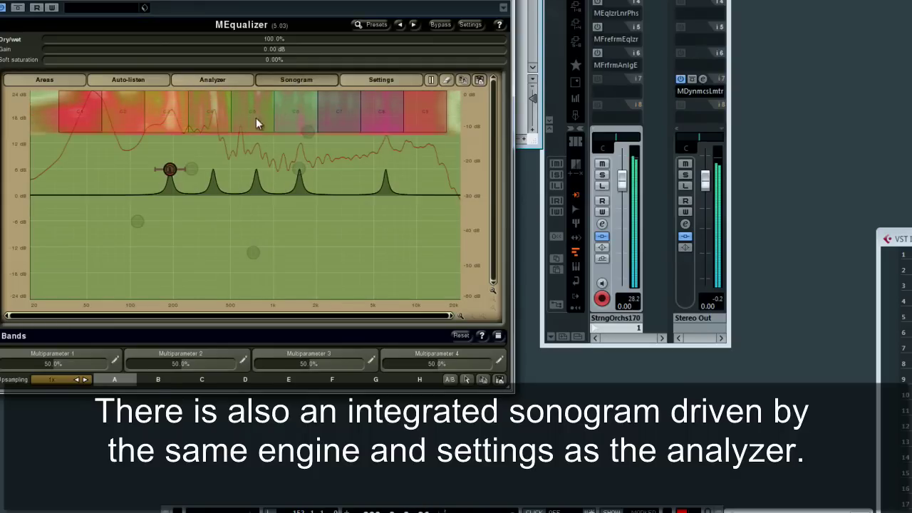
pyautogui.click(412, 83)
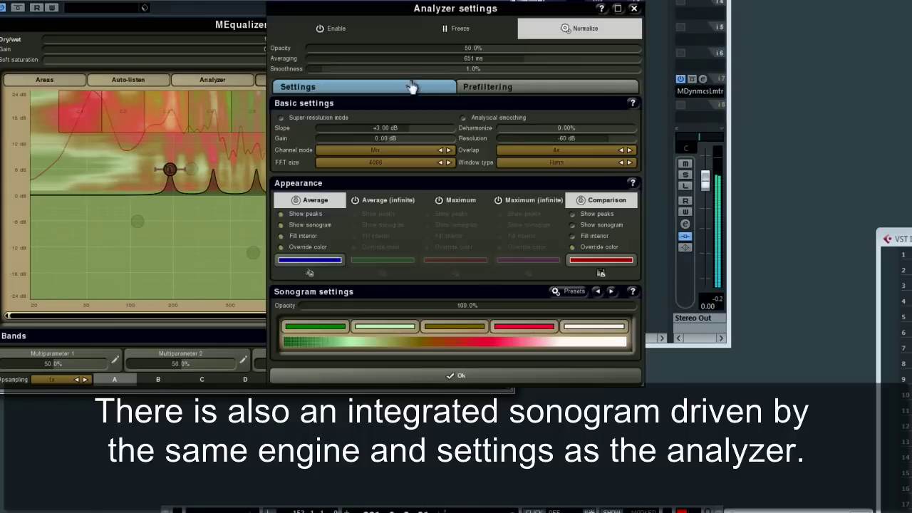
pyautogui.click(581, 201)
pyautogui.moveTo(445, 14); pyautogui.dragTo(699, 17)
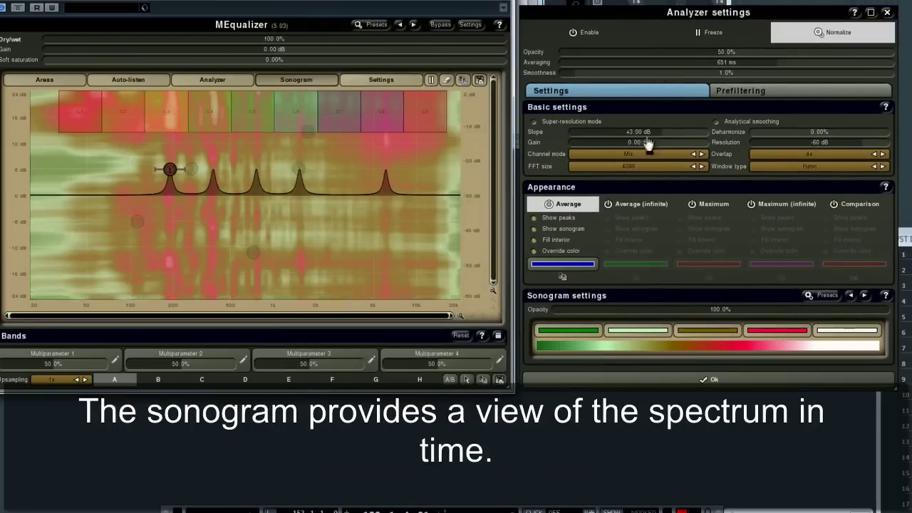
pyautogui.click(864, 295)
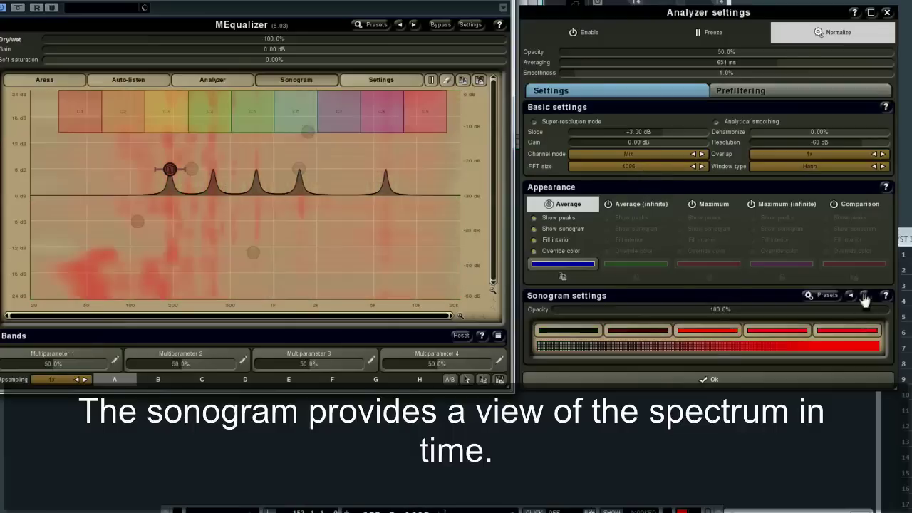
pyautogui.click(864, 294)
pyautogui.click(864, 295)
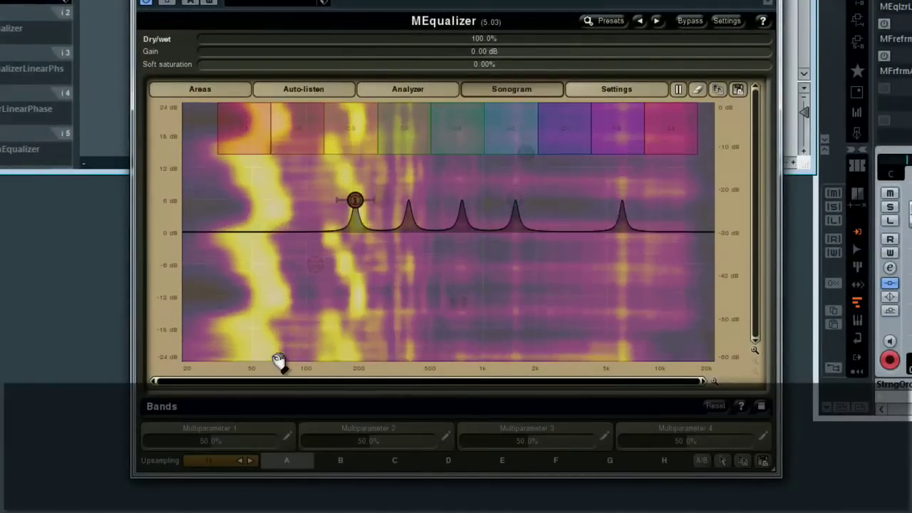
# Reshape band 1 into a deep, wide notch near 55 Hz and turn the sonogram off.
pyautogui.moveTo(356, 203); pyautogui.dragTo(248, 166)
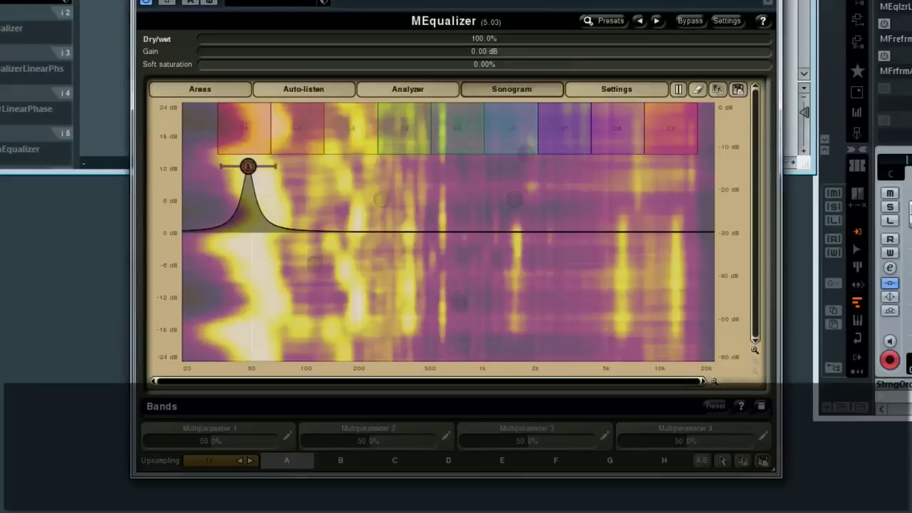
pyautogui.moveTo(248, 165); pyautogui.dragTo(254, 419)
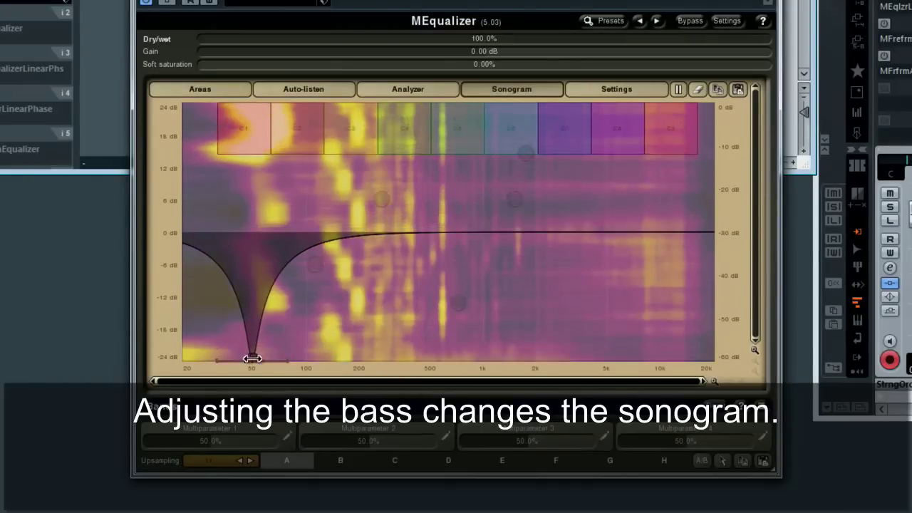
pyautogui.scroll(-3, 288, 362)
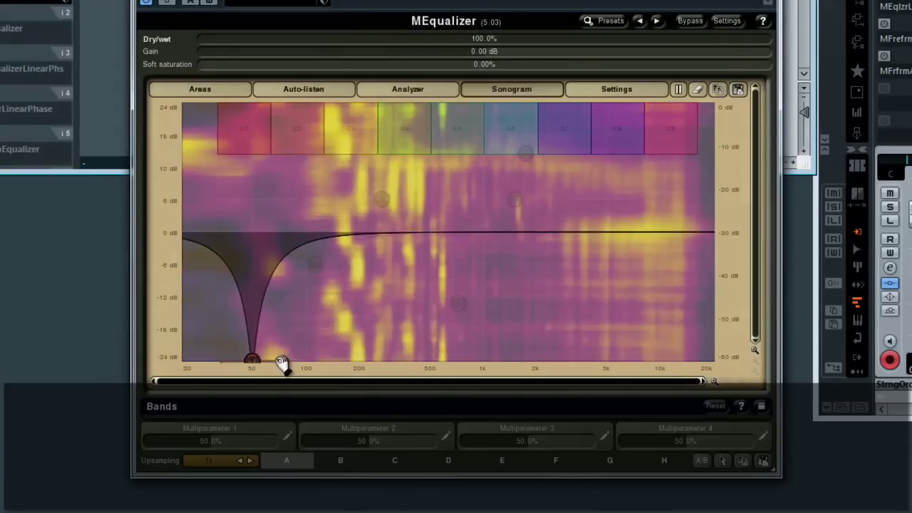
pyautogui.moveTo(252, 360); pyautogui.dragTo(310, 303)
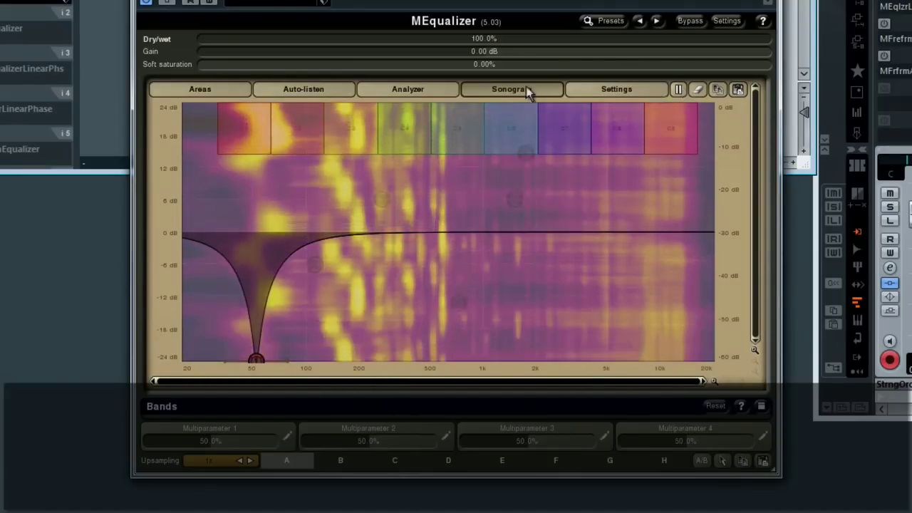
pyautogui.click(521, 93)
# Hide the frequency areas and add a 250 Hz boost, a 4 kHz cut and a 1.5 kHz peak.
pyautogui.click(201, 89)
pyautogui.click(217, 103)
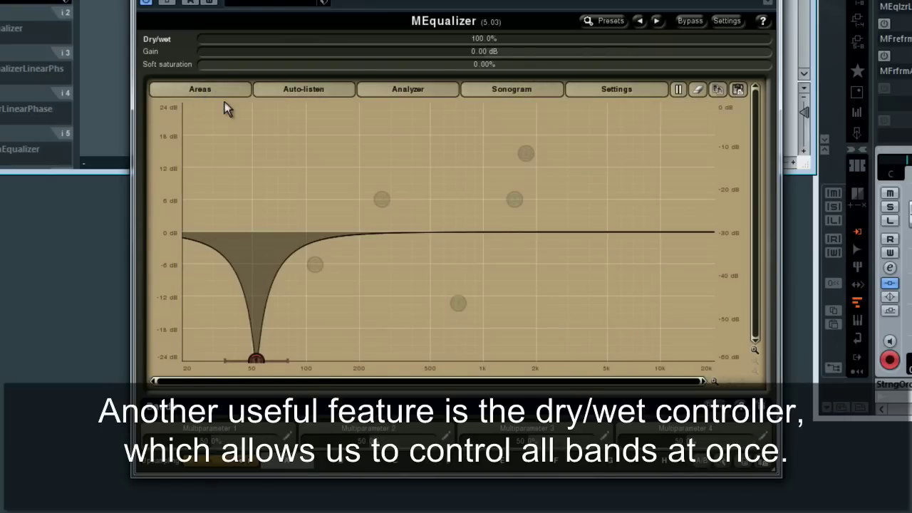
pyautogui.click(381, 198)
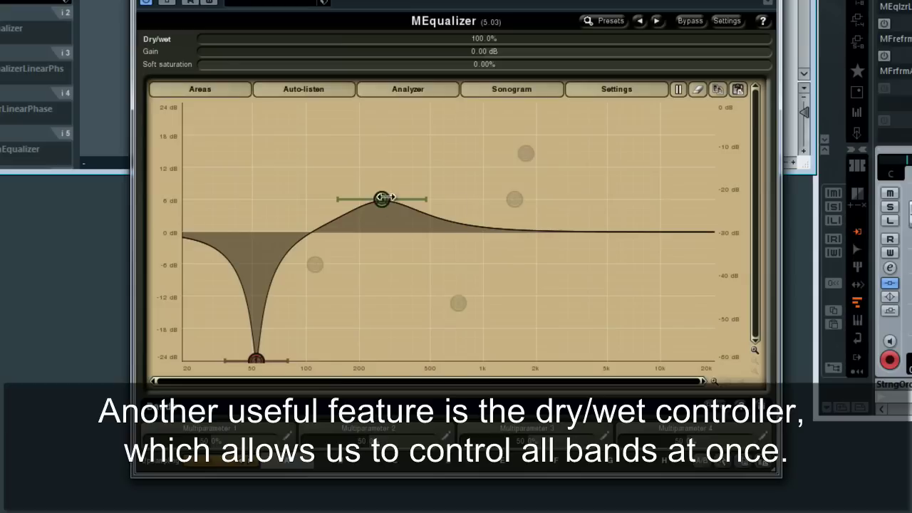
pyautogui.click(531, 156)
pyautogui.moveTo(534, 154); pyautogui.dragTo(583, 310)
pyautogui.moveTo(519, 202); pyautogui.dragTo(518, 148)
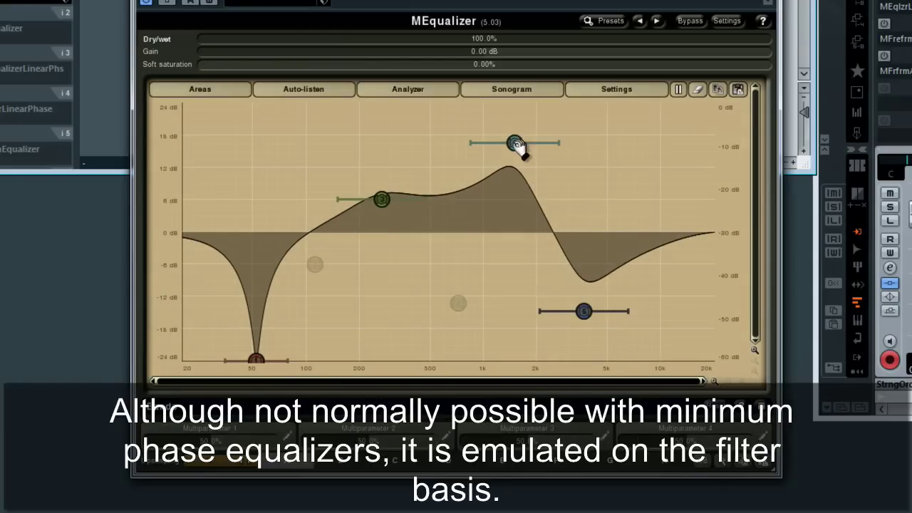
# Set dry/wet to 40.5%, try gain and soft saturation, then return them to 0 dB and 0%.
pyautogui.moveTo(758, 42); pyautogui.dragTo(429, 42)
pyautogui.moveTo(493, 51); pyautogui.dragTo(541, 52)
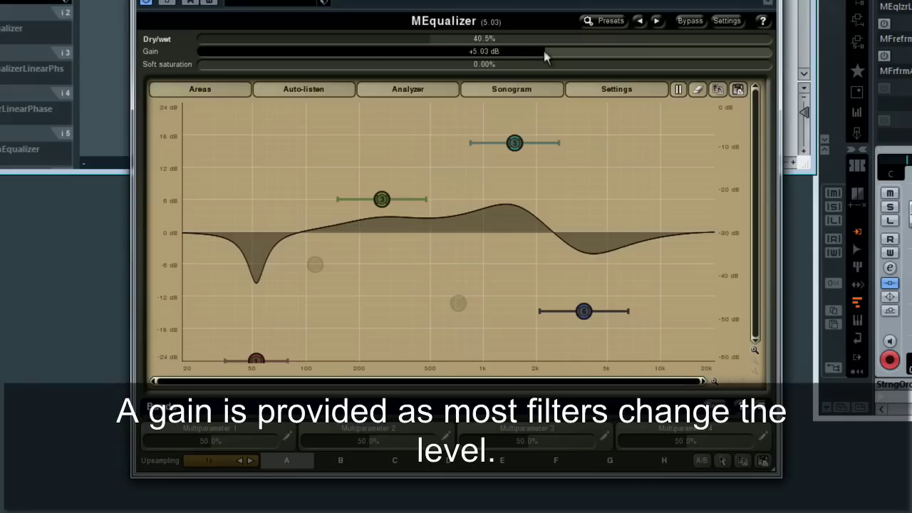
pyautogui.moveTo(417, 57); pyautogui.dragTo(333, 57)
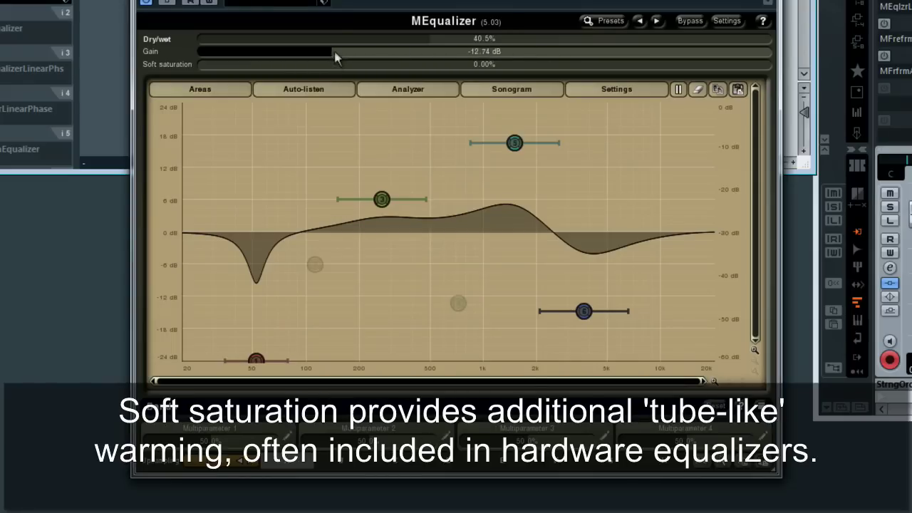
pyautogui.moveTo(200, 72); pyautogui.dragTo(257, 71)
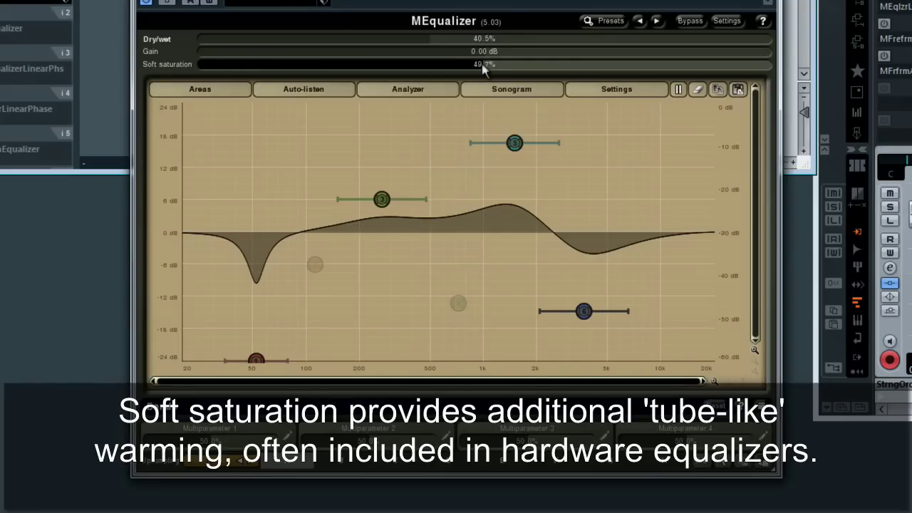
pyautogui.moveTo(223, 66); pyautogui.dragTo(391, 70)
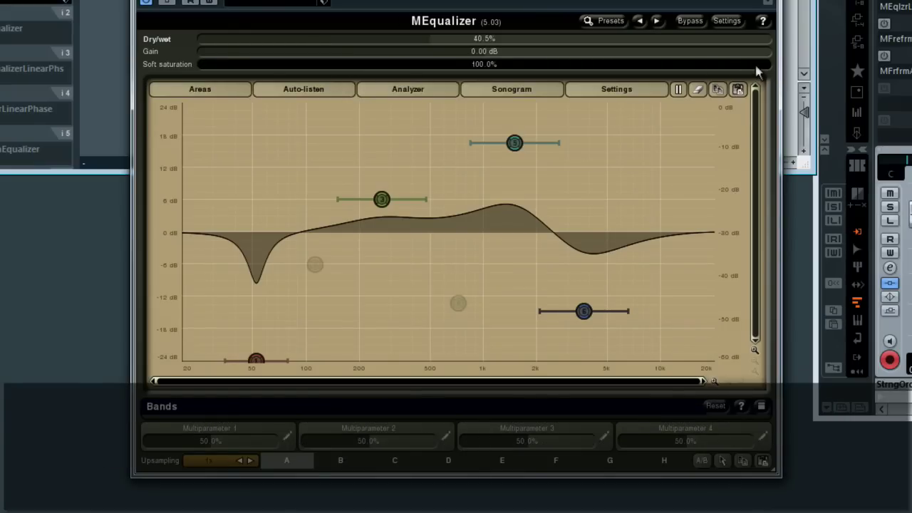
pyautogui.doubleClick(757, 69)
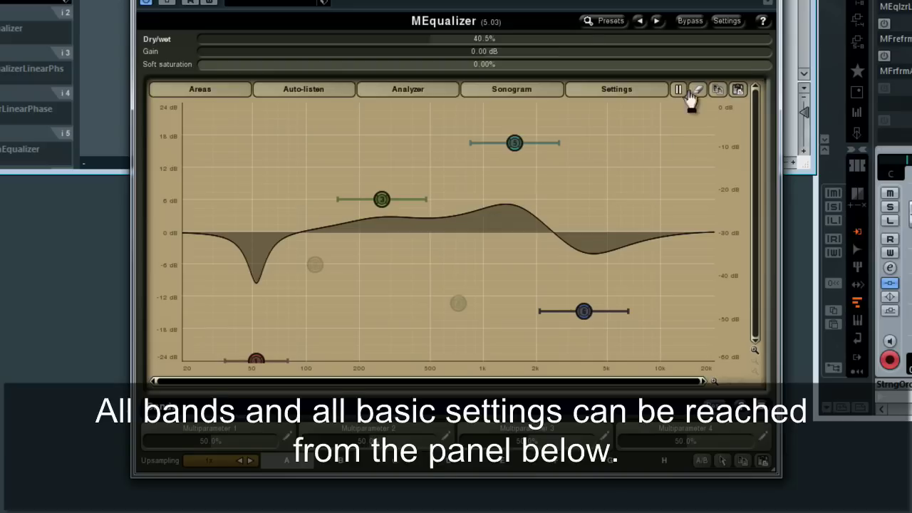
# Toggle bands 1, 2, 3 and 5, move band 2 to 365 Hz, then reset all bands and hide the list.
pyautogui.click(762, 460)
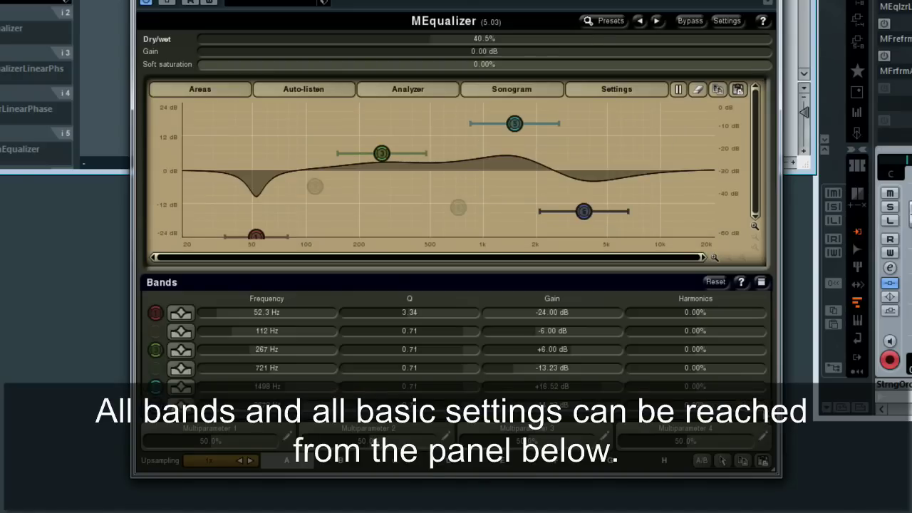
pyautogui.click(156, 314)
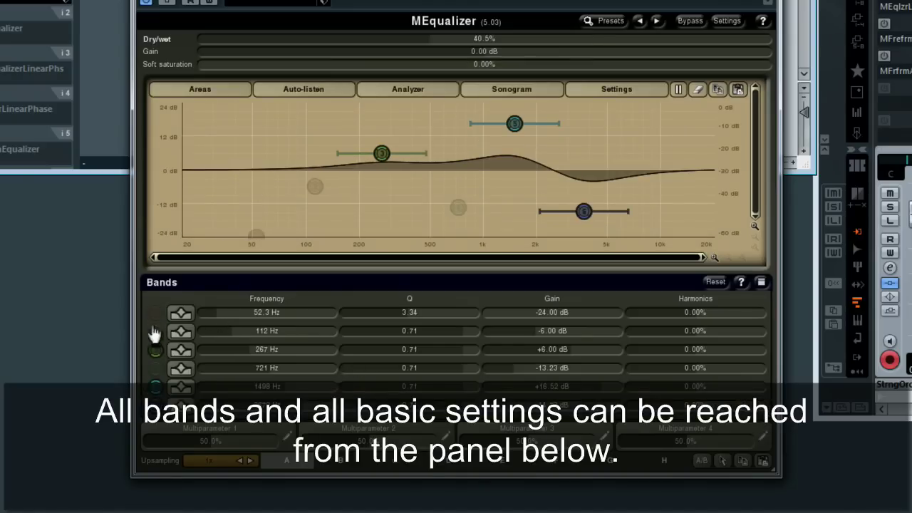
pyautogui.click(155, 349)
pyautogui.click(155, 387)
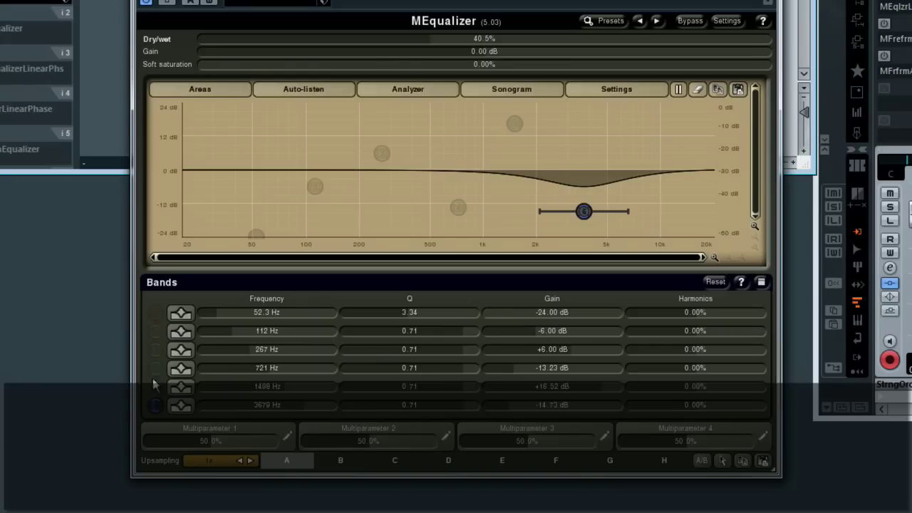
pyautogui.click(154, 385)
pyautogui.click(156, 332)
pyautogui.moveTo(229, 334); pyautogui.dragTo(257, 334)
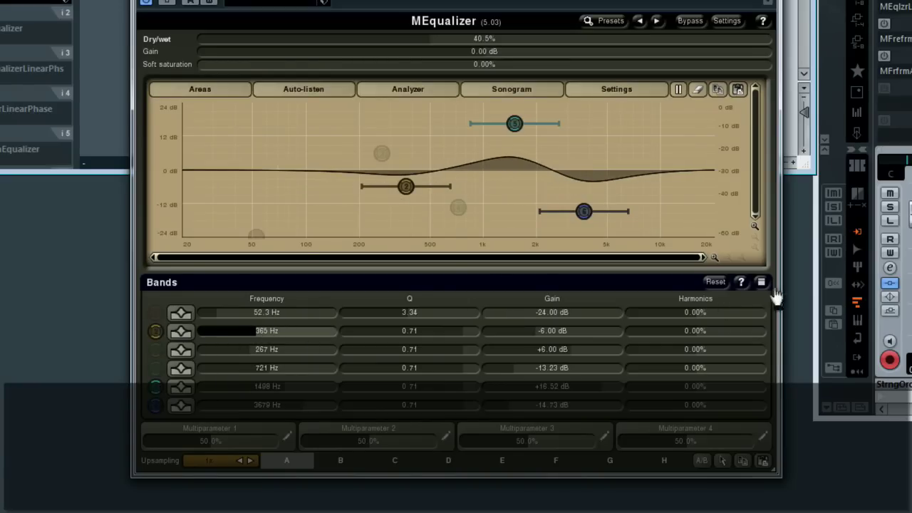
pyautogui.click(715, 282)
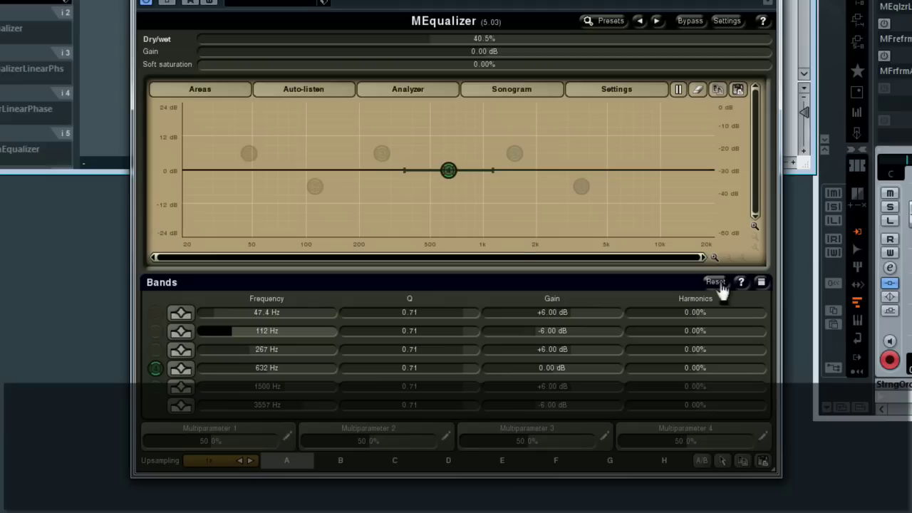
pyautogui.click(761, 282)
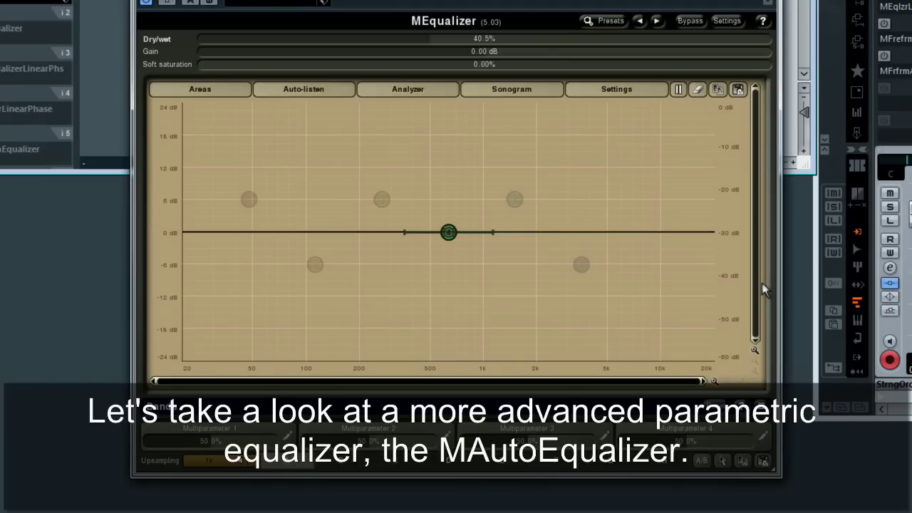
# Close MEqualizer and, in MAutoEqualizer, boost a bell near 3 kHz by about 13.7 dB.
pyautogui.hotkey('alt', 'F4')
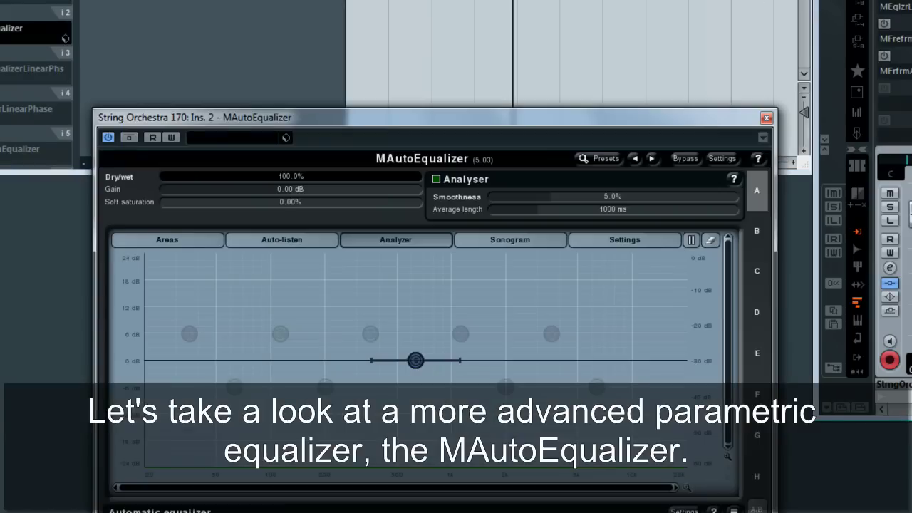
pyautogui.moveTo(603, 119); pyautogui.dragTo(639, 60)
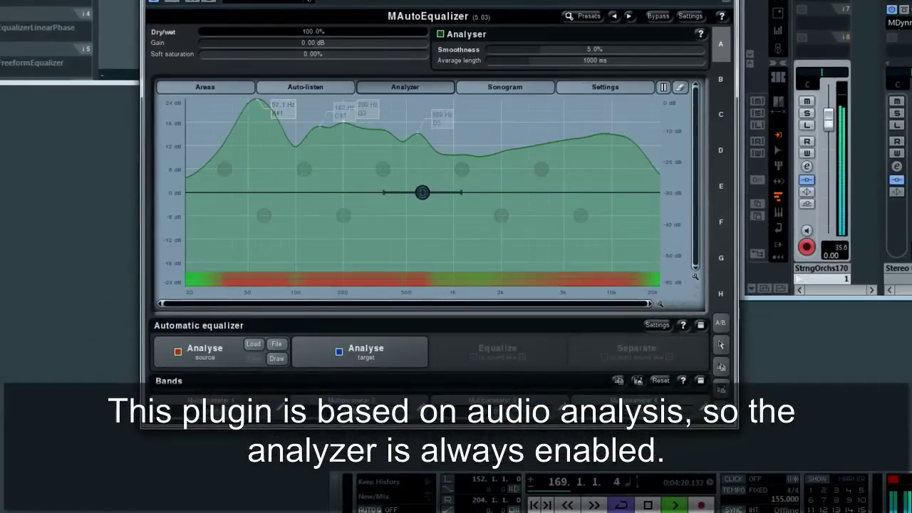
pyautogui.moveTo(422, 193); pyautogui.dragTo(533, 135)
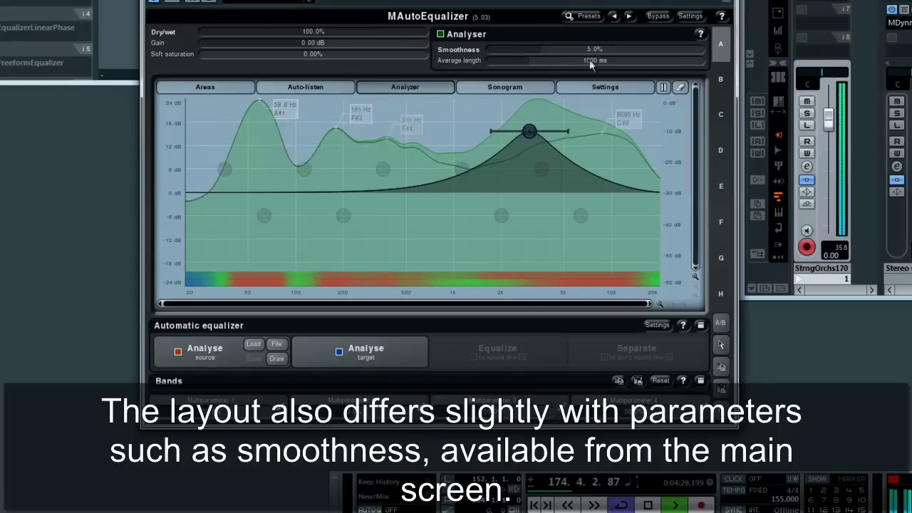
# Capture the strings' spectrum with Analyse target during playback.
pyautogui.click(589, 86)
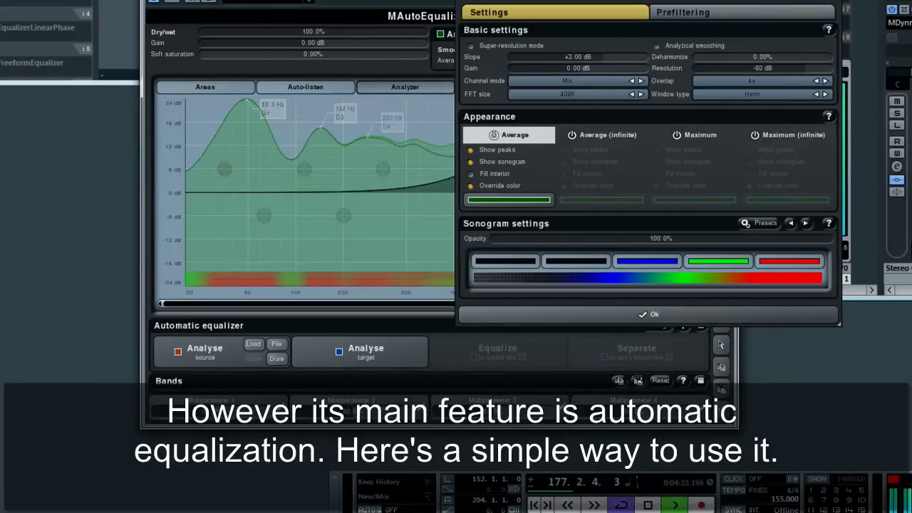
pyautogui.click(648, 314)
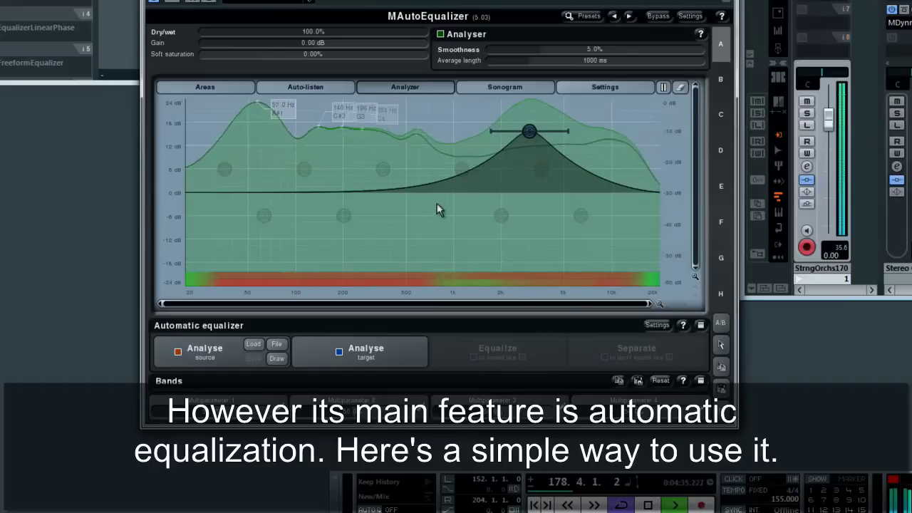
pyautogui.click(360, 350)
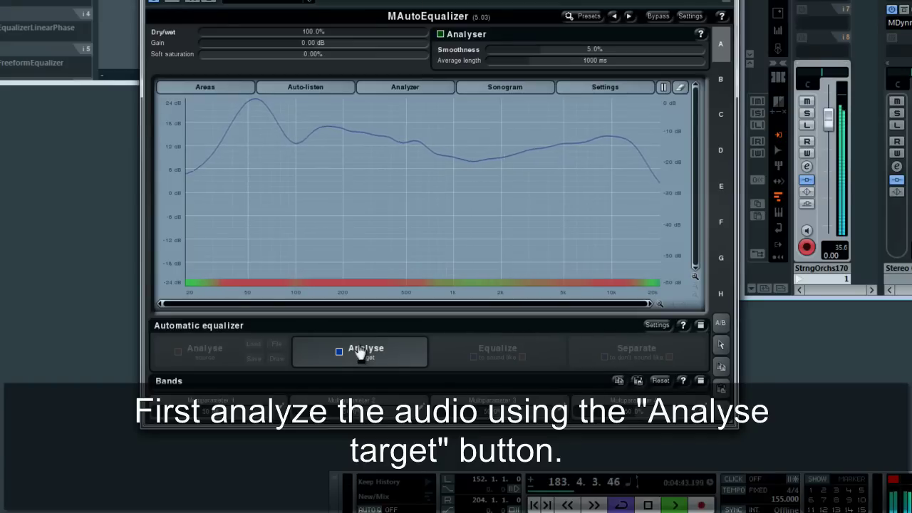
pyautogui.click(361, 353)
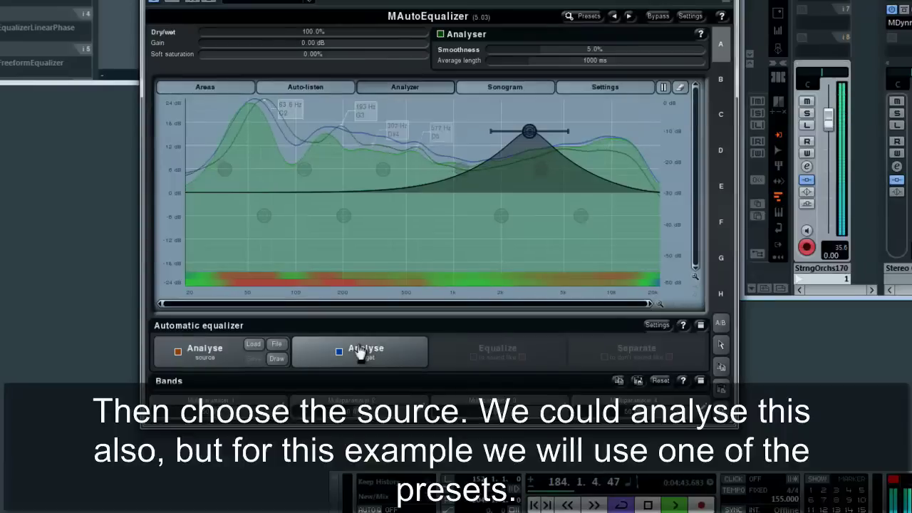
# Load the Funk-rock profile from the Funk folder as the source, then stop playback.
pyautogui.click(253, 346)
pyautogui.click(488, 87)
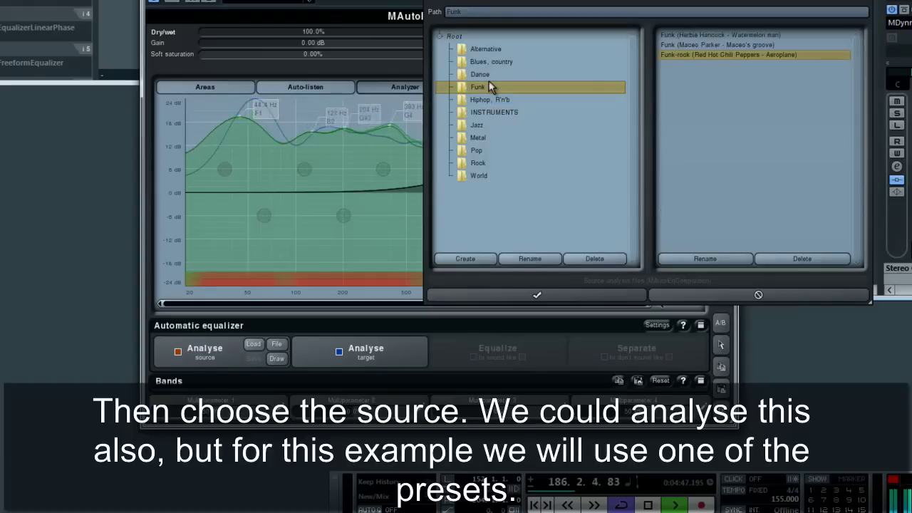
pyautogui.click(537, 294)
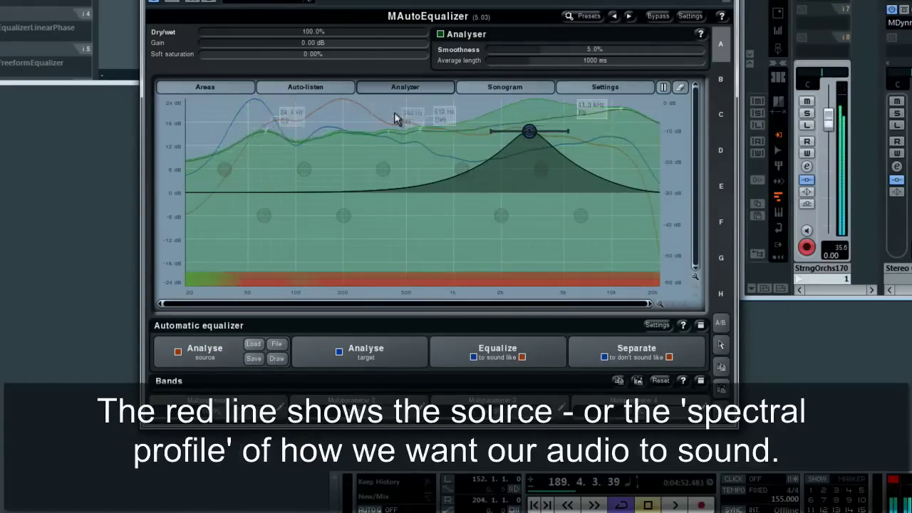
pyautogui.press('space')
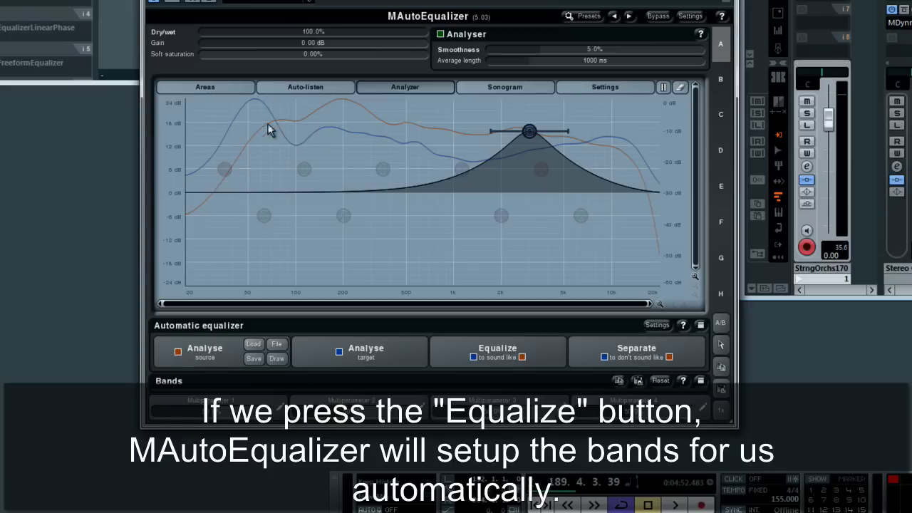
# Equalize the track toward the Funk-rock profile, play it back, and set dry/wet to about 53.2%.
pyautogui.click(505, 363)
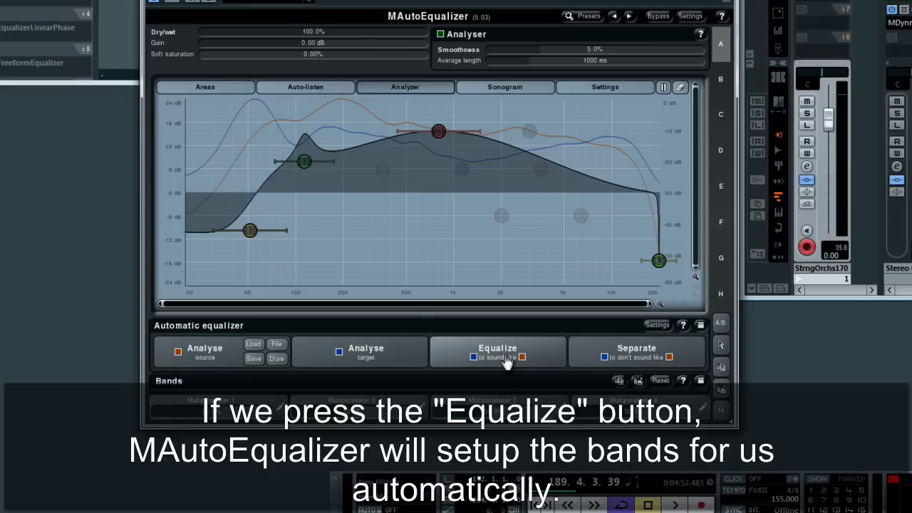
pyautogui.press('space')
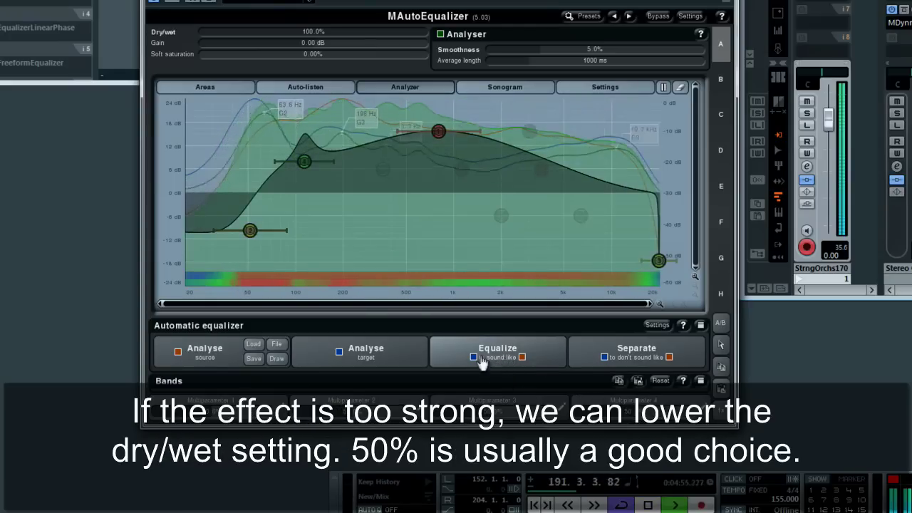
pyautogui.moveTo(420, 35); pyautogui.dragTo(321, 33)
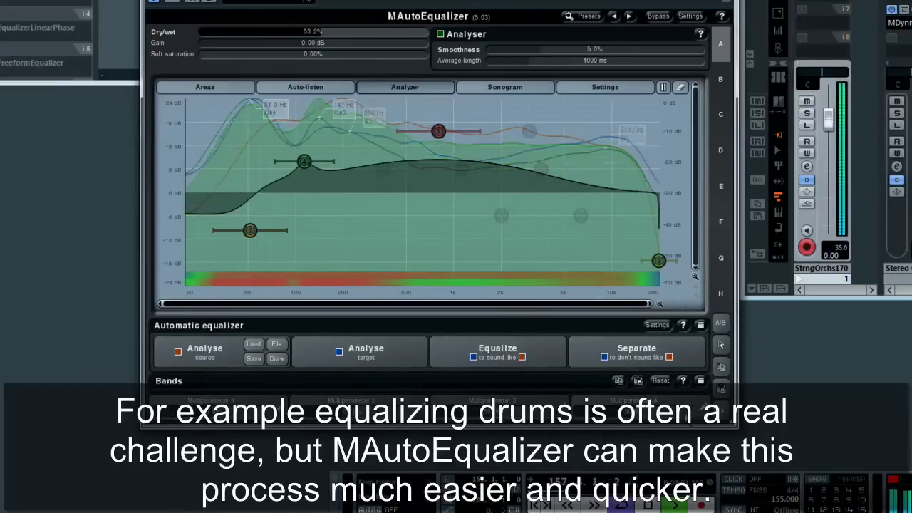
pyautogui.moveTo(695, 278); pyautogui.dragTo(597, 279)
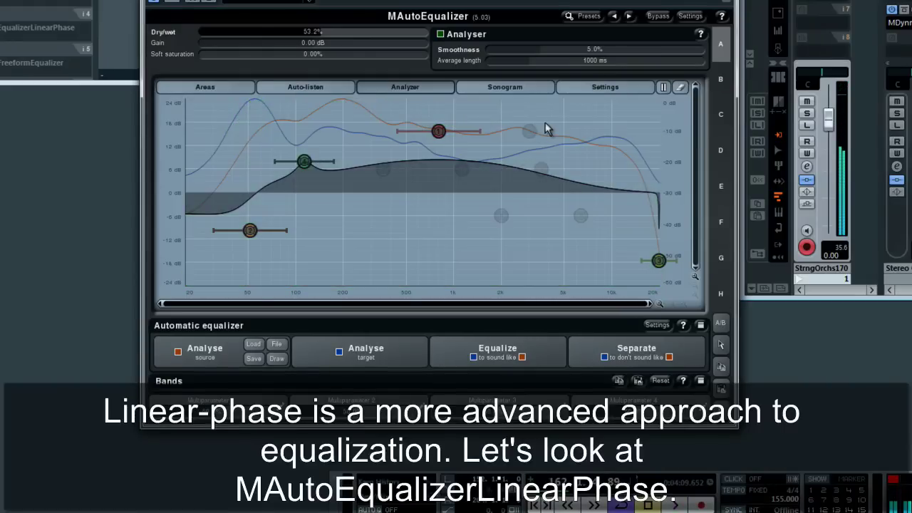
# In MAutoEqualizerLinearPhase during playback, boost around 3 kHz, cut the low-mids, and boost a low band ~14 dB.
pyautogui.hotkey('ctrl', 'w')
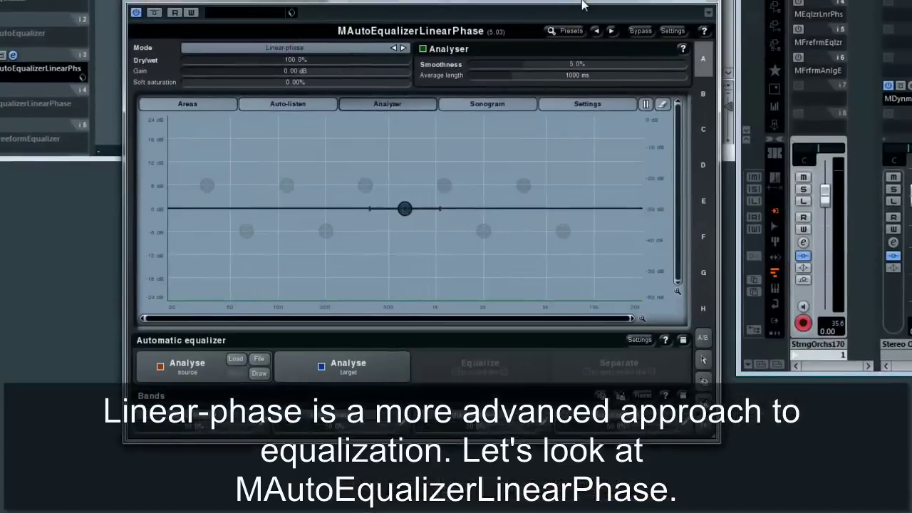
pyautogui.moveTo(582, 5); pyautogui.dragTo(592, 5)
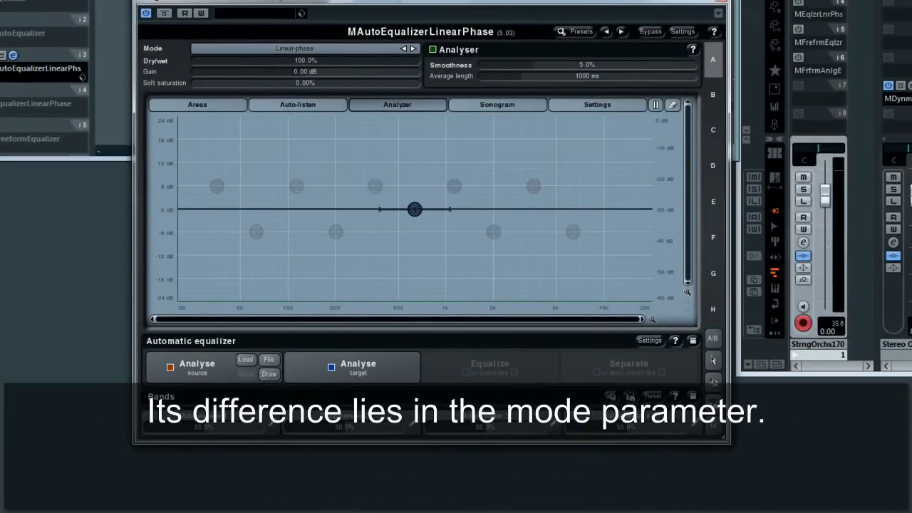
pyautogui.press('space')
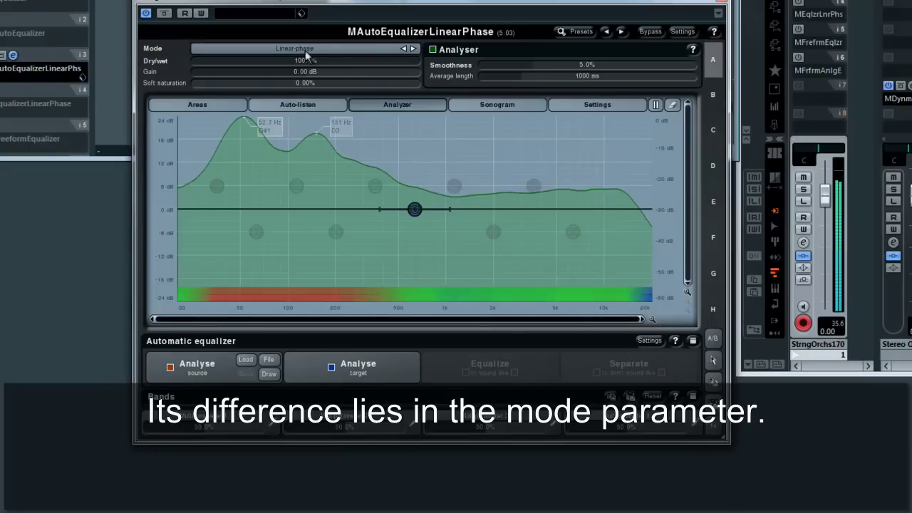
pyautogui.moveTo(415, 208); pyautogui.dragTo(528, 144)
pyautogui.click(375, 187)
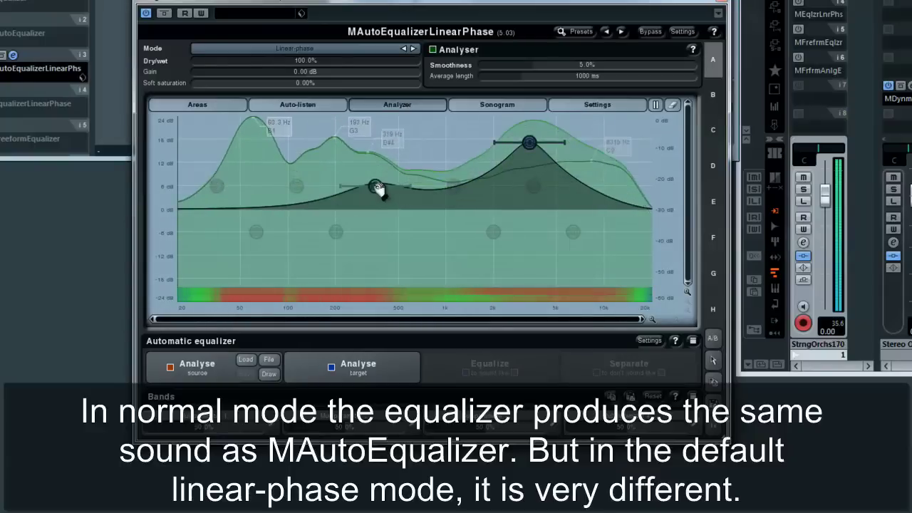
pyautogui.moveTo(375, 187); pyautogui.dragTo(350, 259)
pyautogui.click(294, 187)
pyautogui.moveTo(296, 189); pyautogui.dragTo(302, 148)
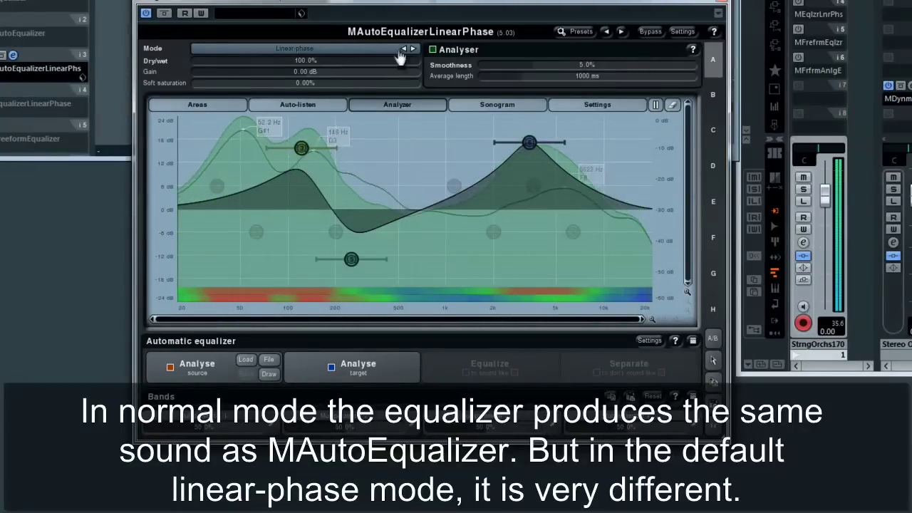
# Switch to Normal mode, set dry/wet to 53.5%, stop playback and close the plugin window.
pyautogui.moveTo(399, 57); pyautogui.dragTo(380, 59)
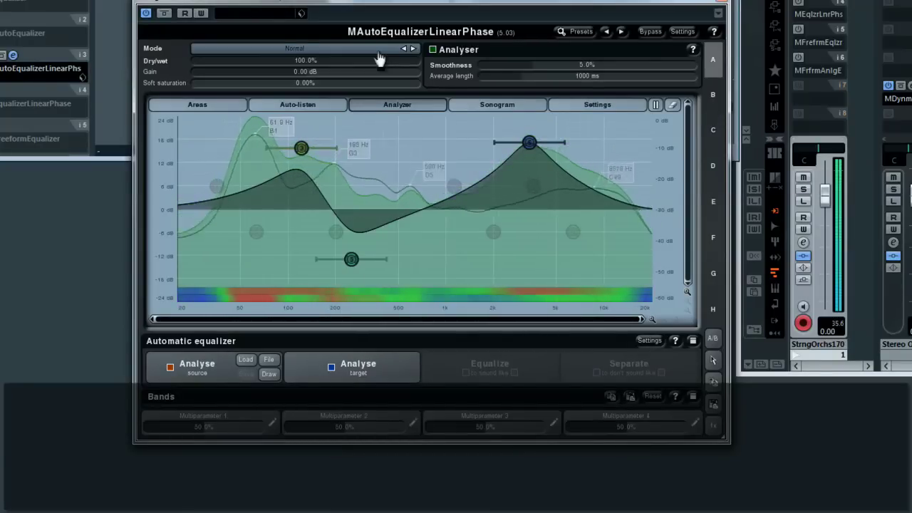
pyautogui.scroll(1, 379, 58)
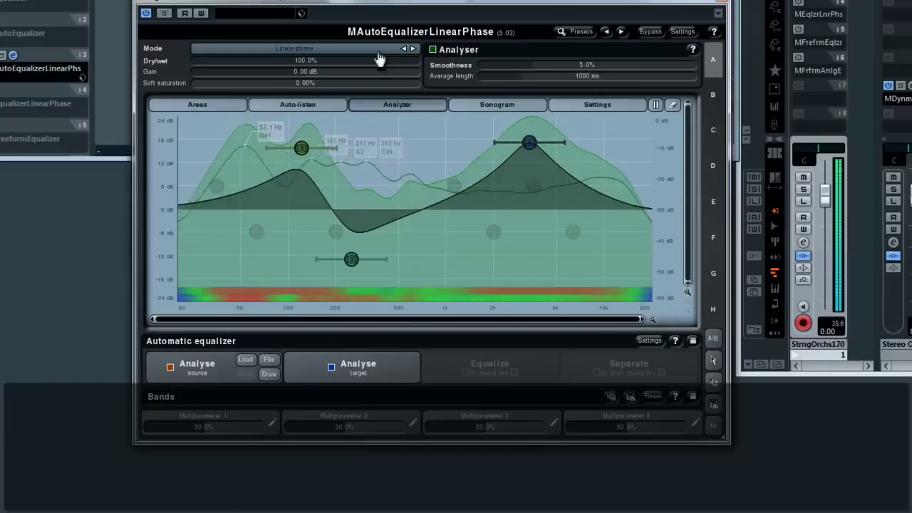
pyautogui.scroll(-1, 379, 58)
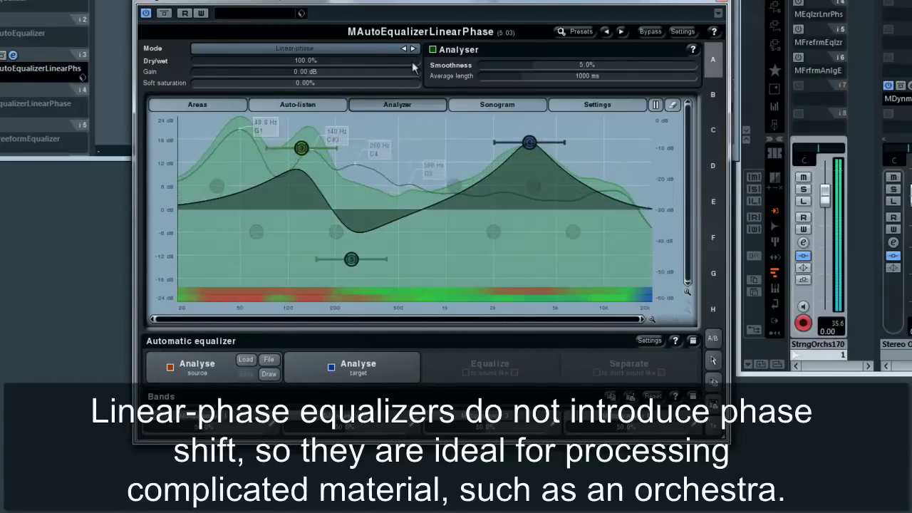
pyautogui.scroll(-1, 414, 64)
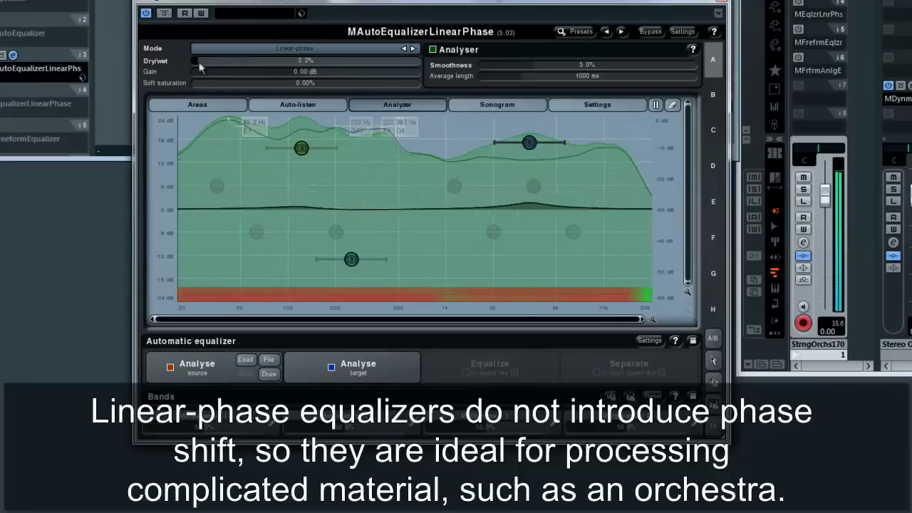
pyautogui.moveTo(260, 67); pyautogui.dragTo(314, 62)
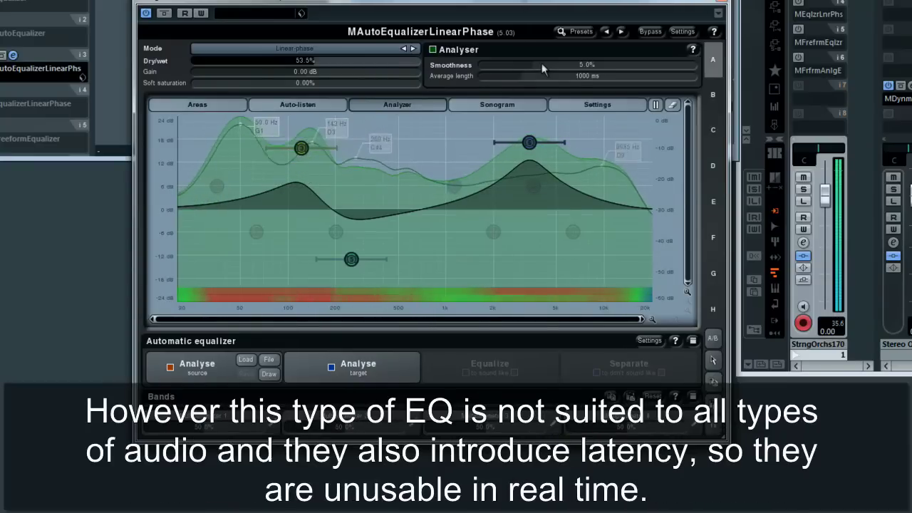
pyautogui.press('space')
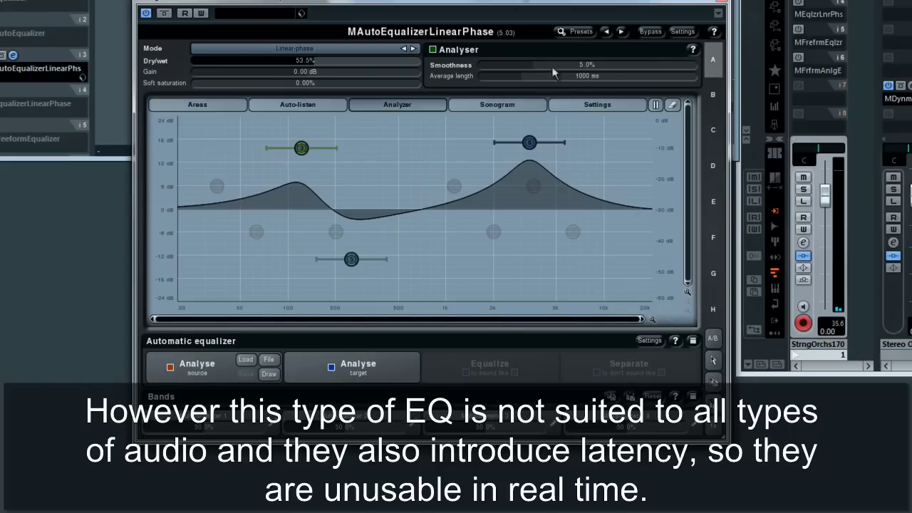
pyautogui.click(720, 4)
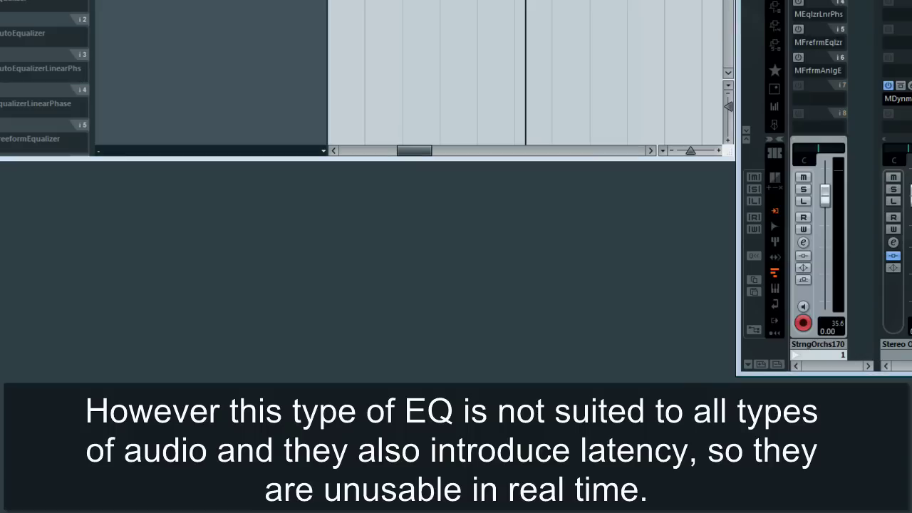
pyautogui.click(800, 4)
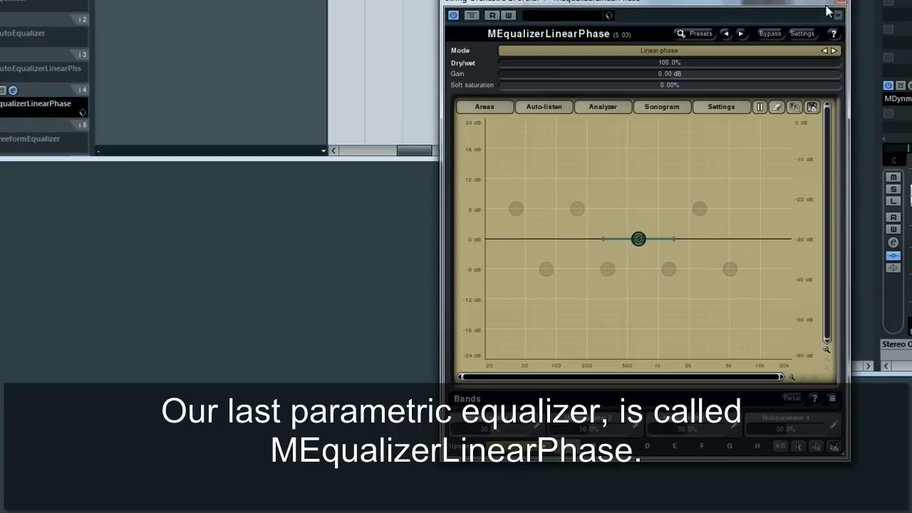
pyautogui.moveTo(781, 4); pyautogui.dragTo(651, 0)
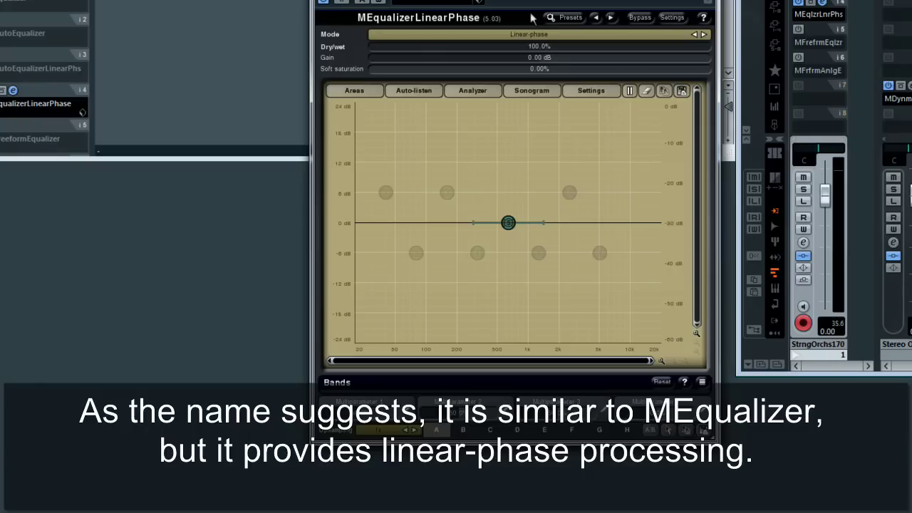
pyautogui.click(797, 3)
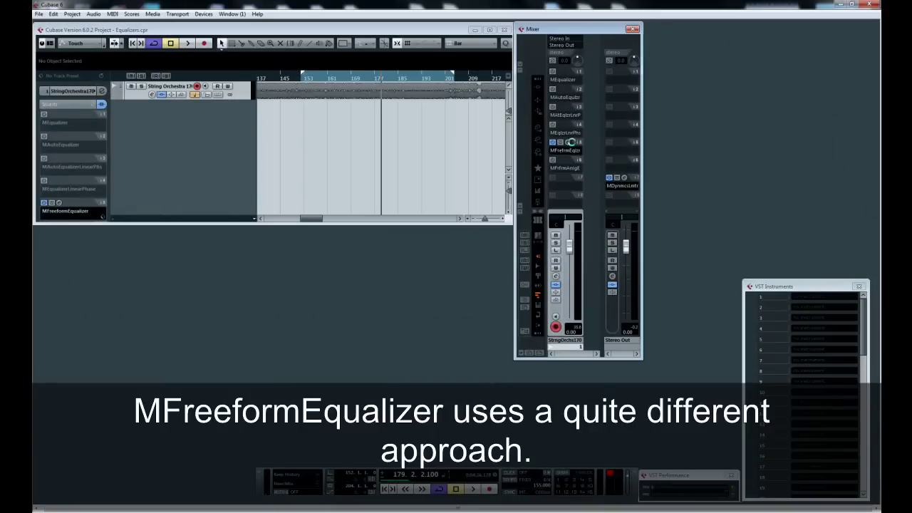
# In MFreeformEqualizer, draw a curve dropping the low end to -24 dB and flat 0 dB above 500 Hz.
pyautogui.click(569, 142)
pyautogui.moveTo(541, 157); pyautogui.dragTo(457, 140)
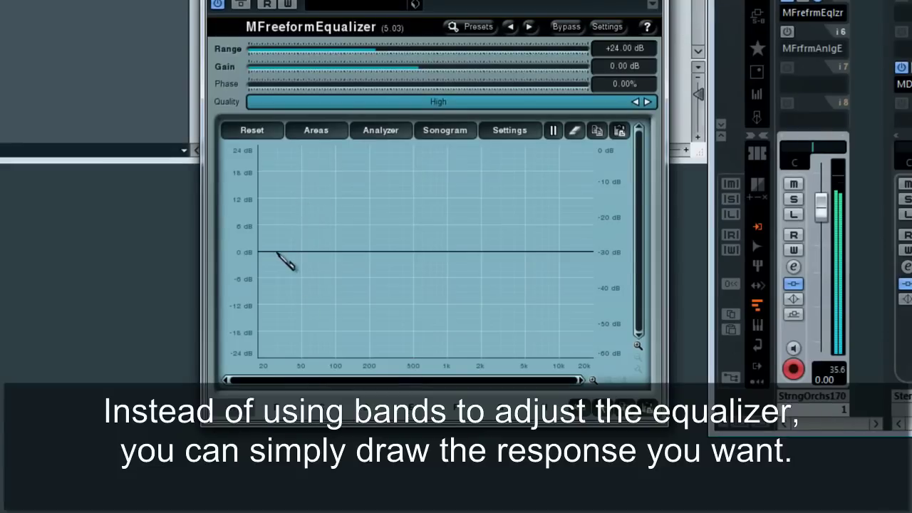
pyautogui.moveTo(278, 253)
pyautogui.mouseDown()
pyautogui.moveTo(347, 226)
pyautogui.moveTo(411, 239)
pyautogui.moveTo(463, 271)
pyautogui.moveTo(517, 262)
pyautogui.moveTo(601, 219)
pyautogui.moveTo(582, 239)
pyautogui.moveTo(560, 241)
pyautogui.moveTo(562, 211)
pyautogui.moveTo(527, 195)
pyautogui.moveTo(509, 287)
pyautogui.moveTo(496, 268)
pyautogui.moveTo(470, 290)
pyautogui.moveTo(258, 251)
pyautogui.mouseUp()
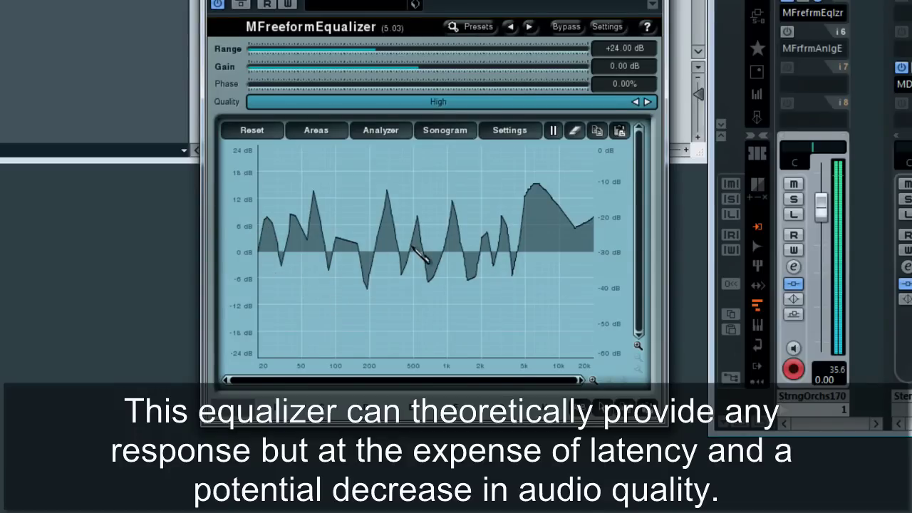
pyautogui.moveTo(417, 254)
pyautogui.mouseDown()
pyautogui.moveTo(407, 265)
pyautogui.moveTo(406, 409)
pyautogui.moveTo(243, 425)
pyautogui.mouseUp()
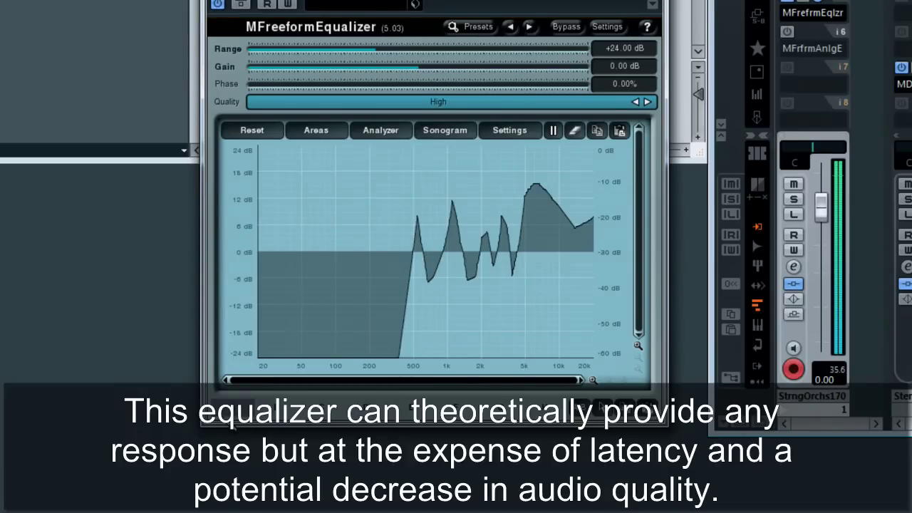
pyautogui.moveTo(421, 257)
pyautogui.mouseDown()
pyautogui.moveTo(602, 252)
pyautogui.moveTo(444, 254)
pyautogui.mouseUp()
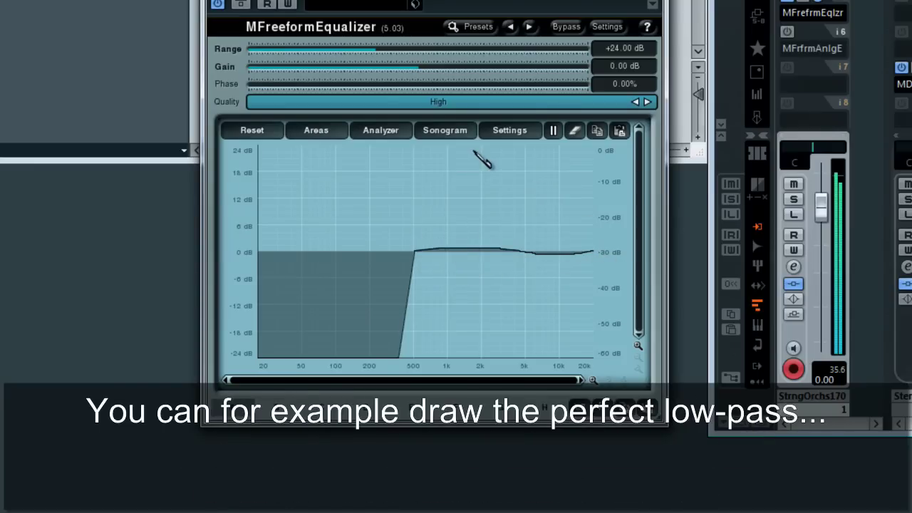
# Turn off Drawing mode and shape points into a vertical-edged cut to -24 dB near 500 Hz.
pyautogui.rightClick(446, 197)
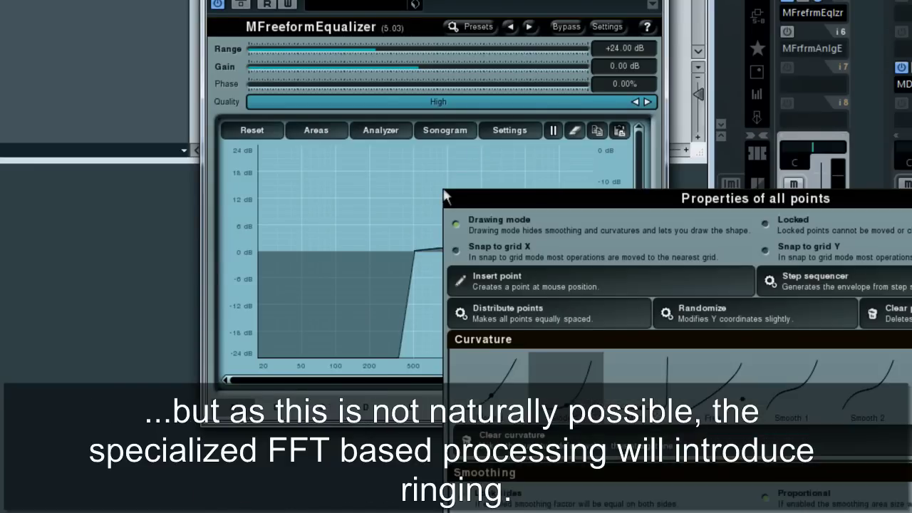
pyautogui.click(499, 232)
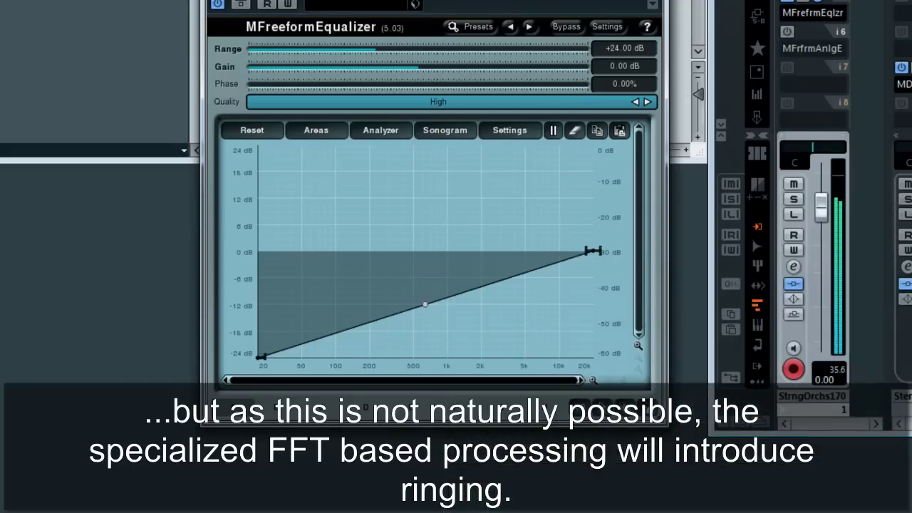
pyautogui.moveTo(418, 257); pyautogui.dragTo(416, 385)
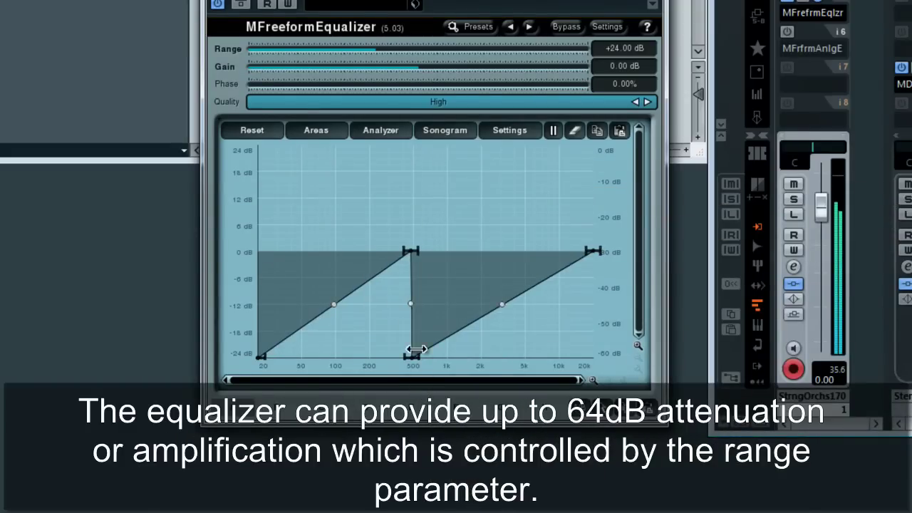
pyautogui.moveTo(417, 261)
pyautogui.mouseDown()
pyautogui.moveTo(402, 319)
pyautogui.moveTo(417, 366)
pyautogui.moveTo(414, 249)
pyautogui.moveTo(420, 257)
pyautogui.mouseUp()
pyautogui.moveTo(396, 356); pyautogui.dragTo(430, 374)
pyautogui.moveTo(418, 254); pyautogui.dragTo(334, 253)
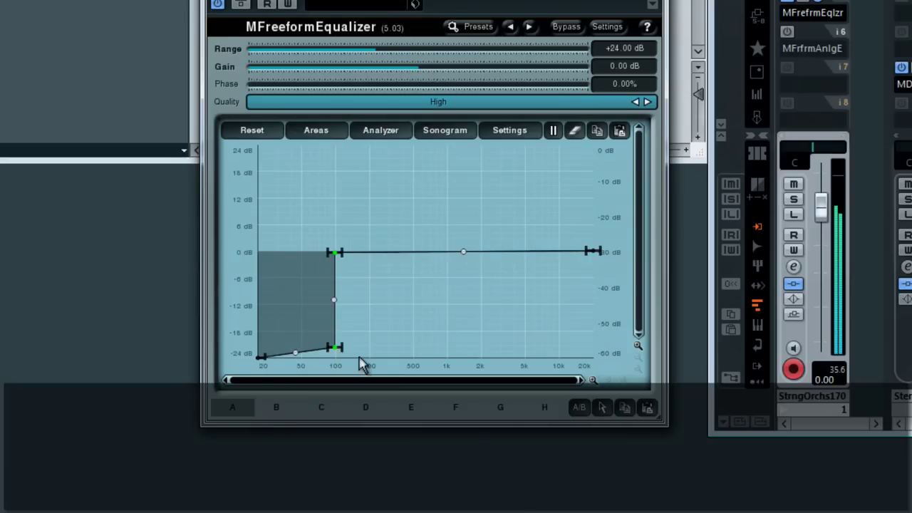
pyautogui.moveTo(339, 349); pyautogui.dragTo(339, 379)
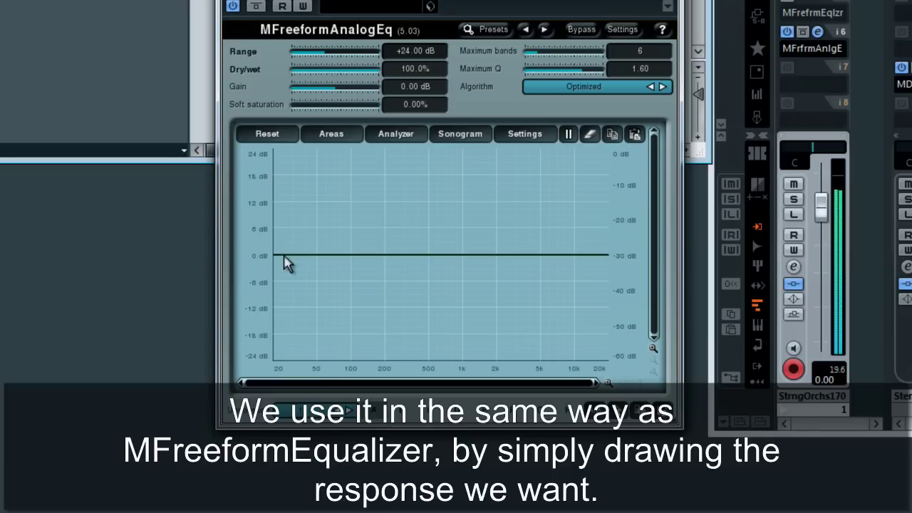
# Draw freehand MFreeformAnalogEq curves with peaks and dips around 1 kHz and 2 kHz.
pyautogui.moveTo(278, 257)
pyautogui.mouseDown()
pyautogui.moveTo(333, 201)
pyautogui.moveTo(363, 195)
pyautogui.moveTo(384, 237)
pyautogui.moveTo(466, 234)
pyautogui.moveTo(503, 279)
pyautogui.moveTo(572, 262)
pyautogui.moveTo(610, 286)
pyautogui.mouseUp()
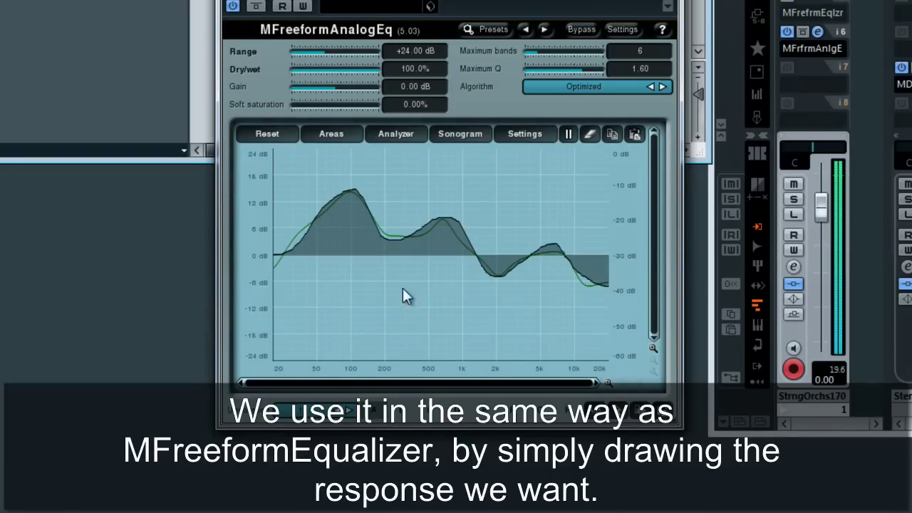
pyautogui.moveTo(291, 258)
pyautogui.mouseDown()
pyautogui.moveTo(309, 242)
pyautogui.moveTo(533, 285)
pyautogui.moveTo(649, 210)
pyautogui.mouseUp()
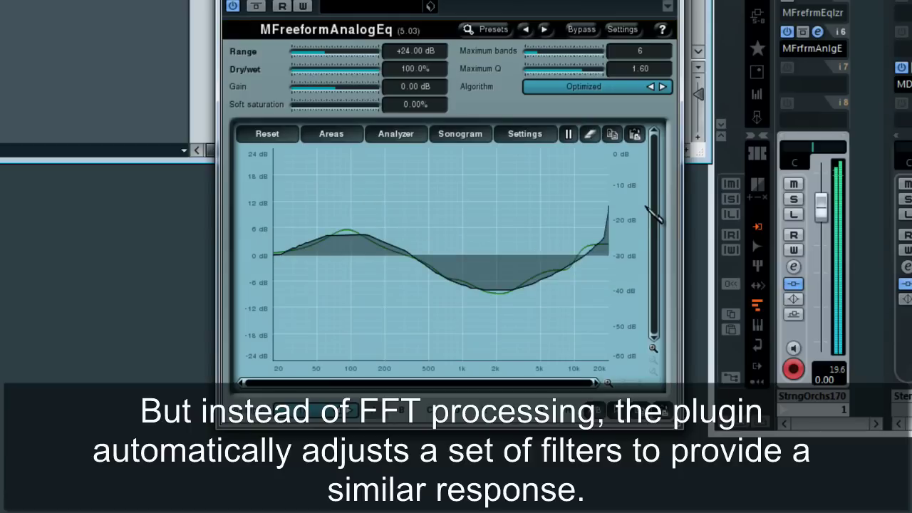
pyautogui.moveTo(602, 262)
pyautogui.mouseDown()
pyautogui.moveTo(512, 257)
pyautogui.moveTo(456, 218)
pyautogui.moveTo(434, 254)
pyautogui.moveTo(417, 259)
pyautogui.moveTo(241, 266)
pyautogui.mouseUp()
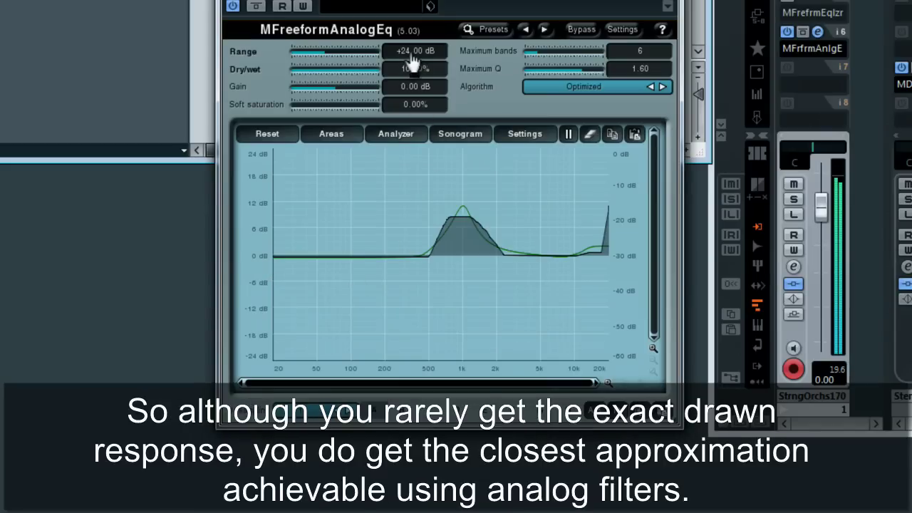
# Try the Dry/wet mix and Soft saturation at 100%, then reset saturation to 0%.
pyautogui.moveTo(345, 71); pyautogui.dragTo(394, 86)
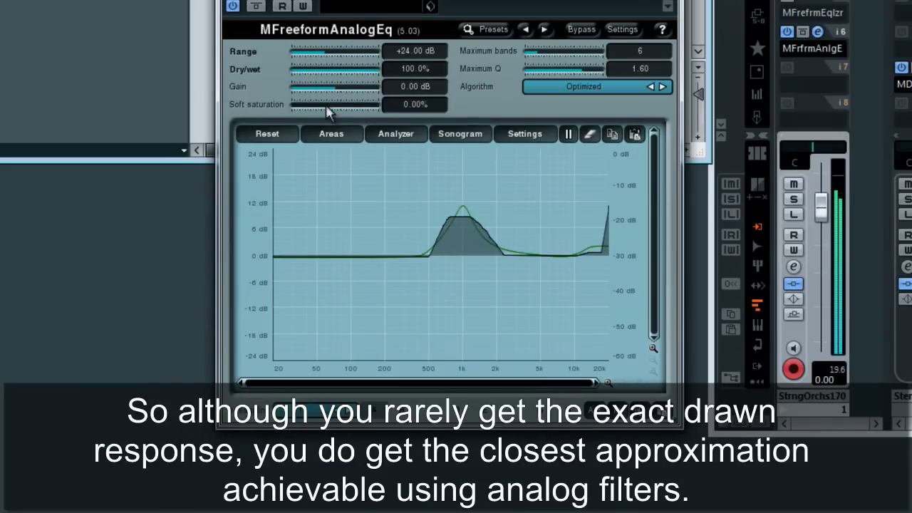
pyautogui.moveTo(345, 112); pyautogui.dragTo(389, 116)
pyautogui.doubleClick(366, 111)
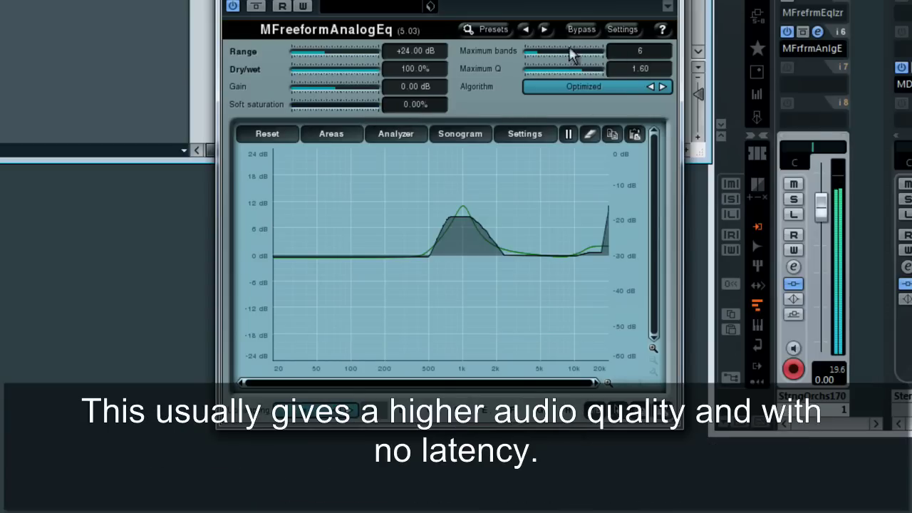
# Draw a several-peak curve and raise Maximum bands to 32 for a closer fit.
pyautogui.moveTo(570, 61); pyautogui.dragTo(595, 59)
pyautogui.doubleClick(589, 60)
pyautogui.moveTo(345, 248)
pyautogui.mouseDown()
pyautogui.moveTo(356, 219)
pyautogui.moveTo(367, 259)
pyautogui.moveTo(464, 254)
pyautogui.moveTo(527, 223)
pyautogui.moveTo(566, 258)
pyautogui.moveTo(593, 208)
pyautogui.moveTo(603, 246)
pyautogui.moveTo(421, 252)
pyautogui.moveTo(390, 263)
pyautogui.moveTo(400, 224)
pyautogui.moveTo(425, 262)
pyautogui.mouseUp()
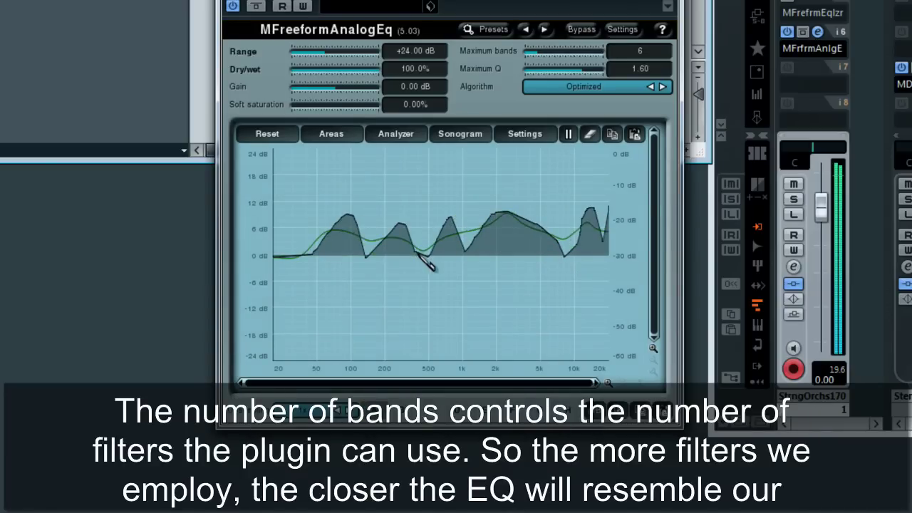
pyautogui.moveTo(579, 55); pyautogui.dragTo(607, 55)
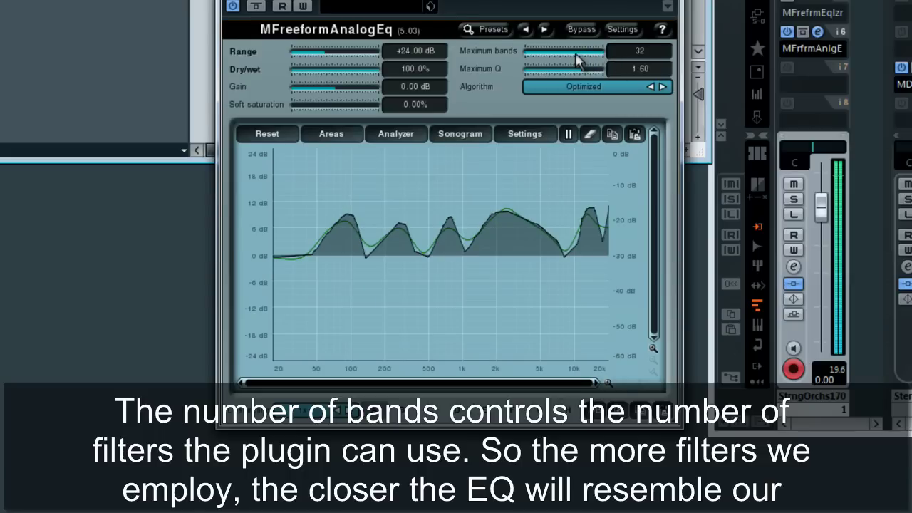